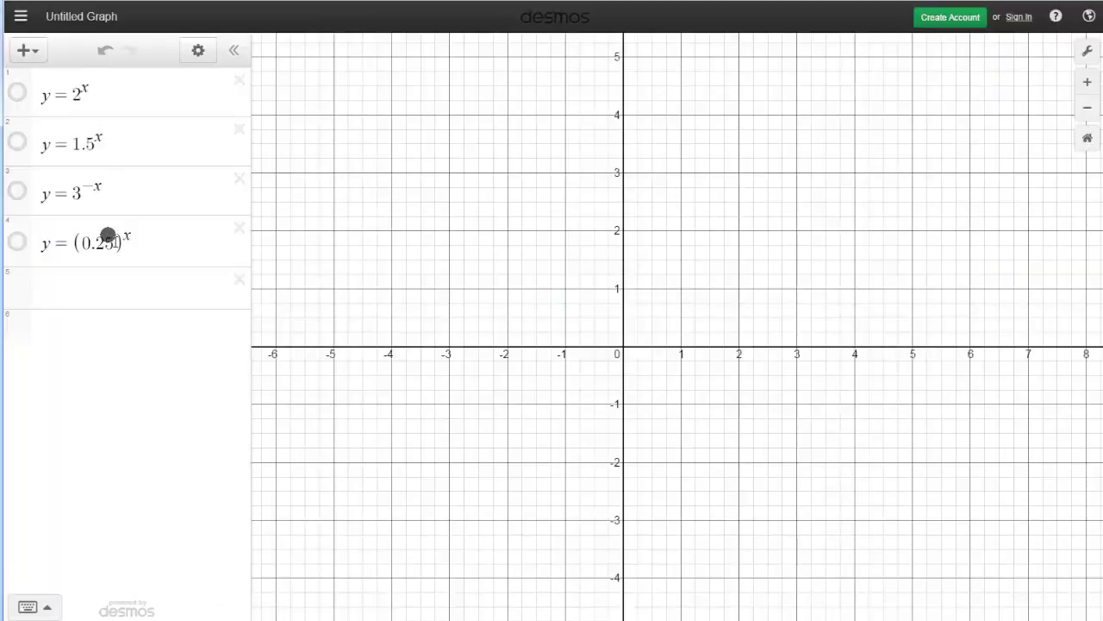
# Show the graph of y = 2^x and display the coordinate label at its y-intercept.
pyautogui.click(18, 98)
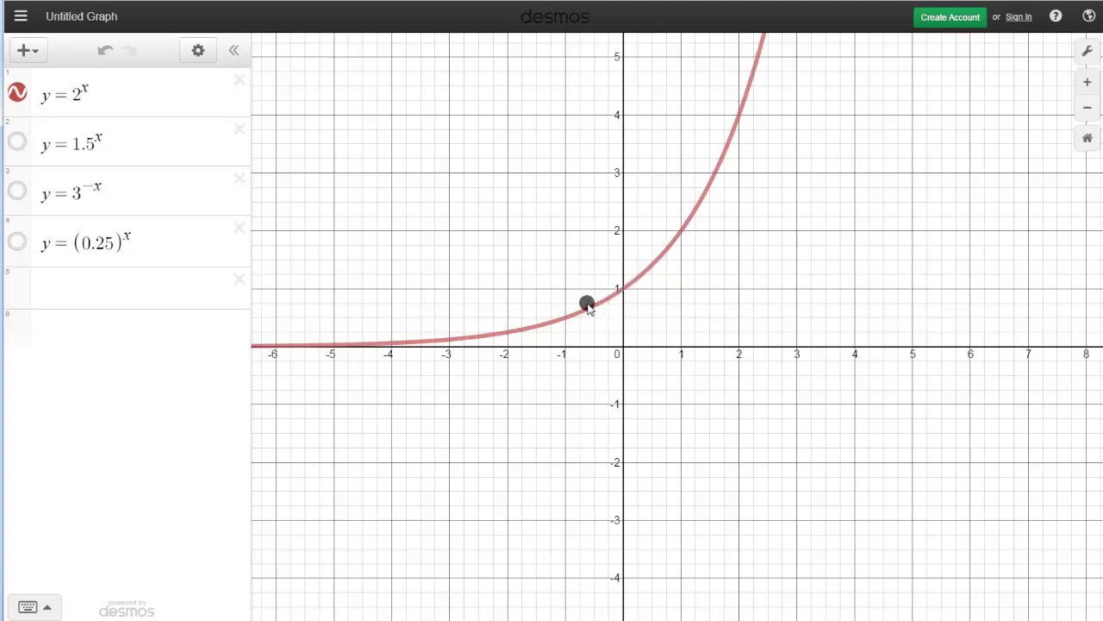
pyautogui.moveTo(541, 322); pyautogui.dragTo(626, 297)
pyautogui.click(627, 293)
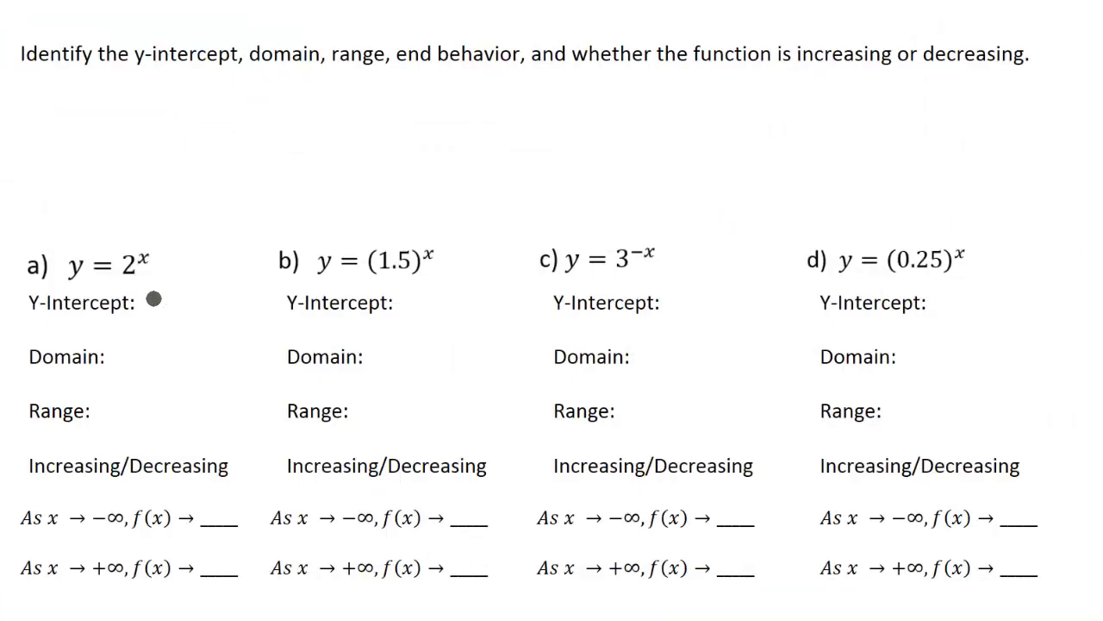
# On the worksheet, write (0, 1) as part a's y-intercept and (-∞, ∞) as its domain, tracing the y = 2^x curve in between.
pyautogui.moveTo(145, 298)
pyautogui.mouseDown()
pyautogui.moveTo(187, 301)
pyautogui.moveTo(178, 316)
pyautogui.moveTo(204, 319)
pyautogui.mouseUp()
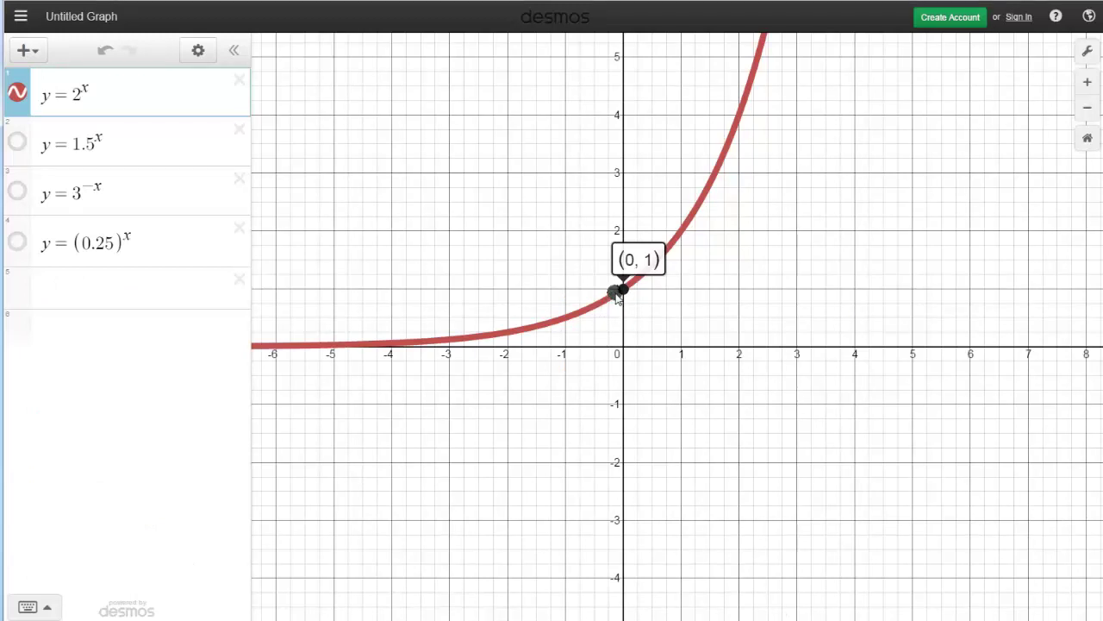
pyautogui.moveTo(617, 297); pyautogui.dragTo(514, 335)
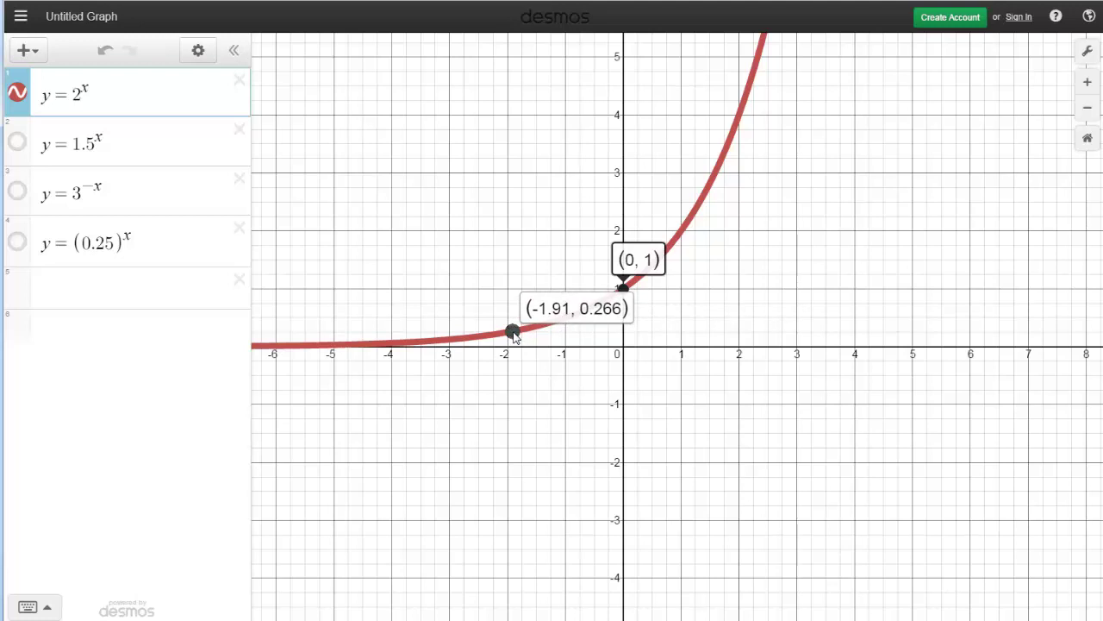
pyautogui.moveTo(513, 335)
pyautogui.mouseDown()
pyautogui.moveTo(431, 356)
pyautogui.moveTo(315, 349)
pyautogui.mouseUp()
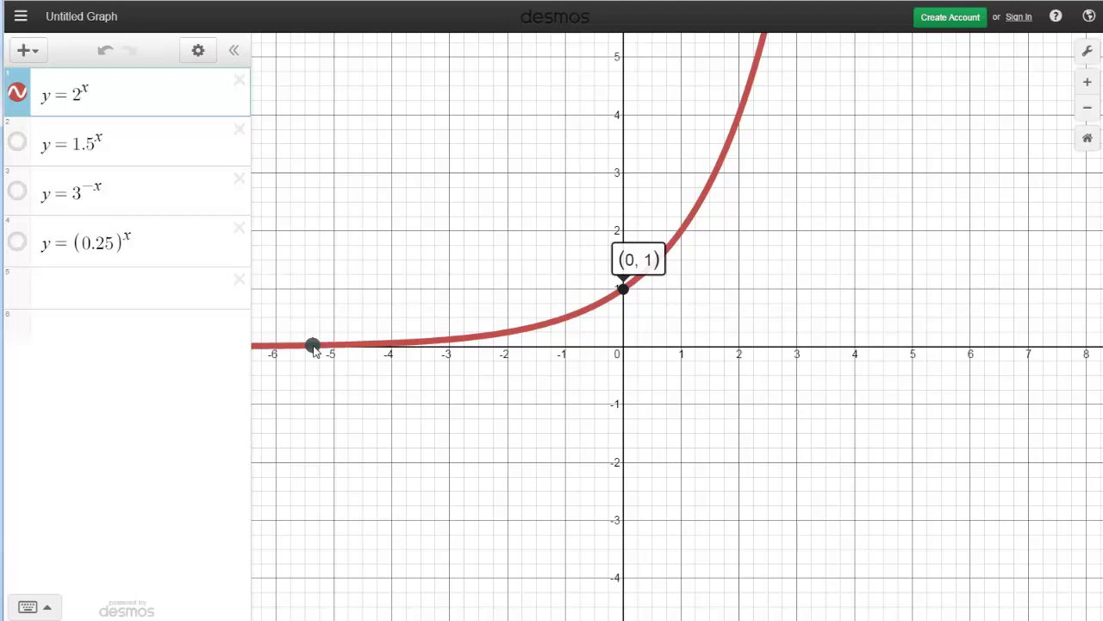
pyautogui.moveTo(315, 350)
pyautogui.mouseDown()
pyautogui.moveTo(502, 334)
pyautogui.moveTo(710, 244)
pyautogui.moveTo(788, 164)
pyautogui.mouseUp()
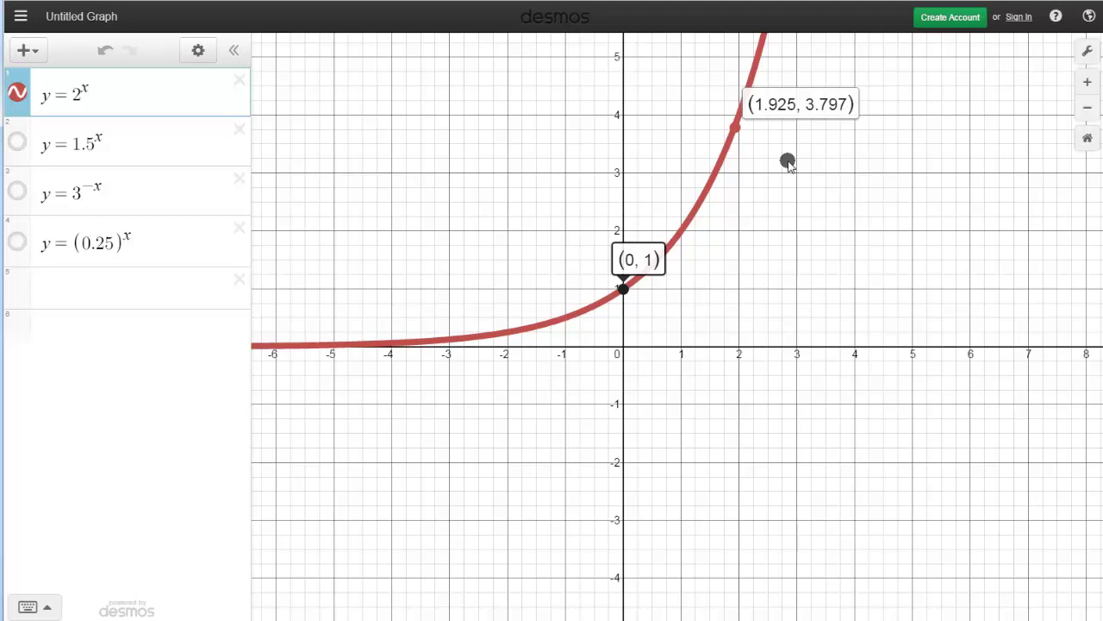
pyautogui.moveTo(788, 164); pyautogui.dragTo(788, 164)
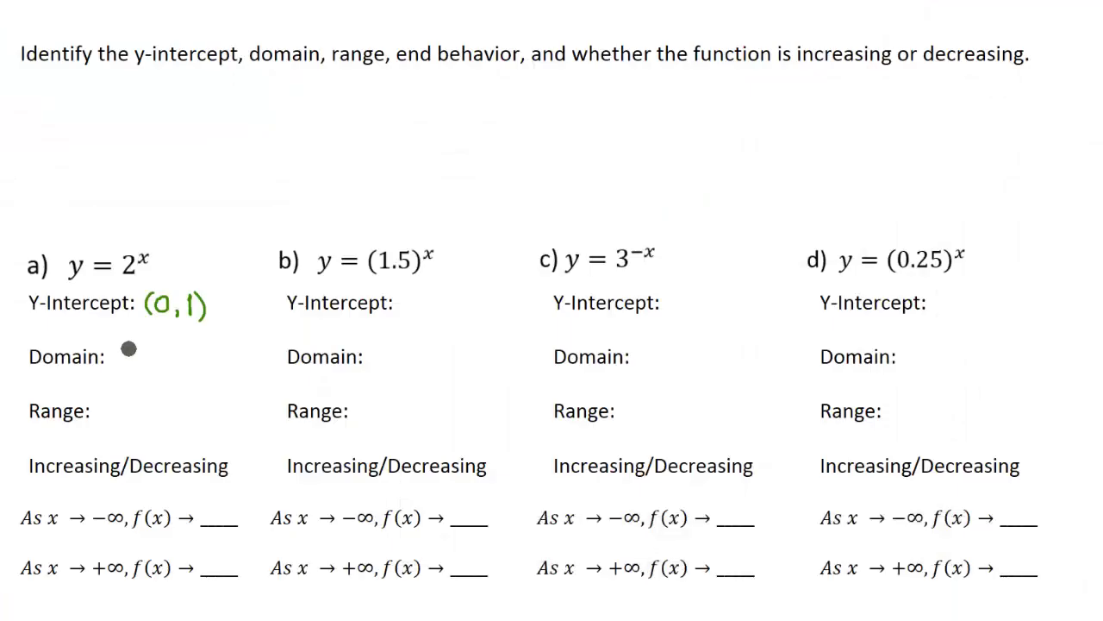
pyautogui.moveTo(129, 354)
pyautogui.mouseDown()
pyautogui.moveTo(177, 367)
pyautogui.moveTo(205, 355)
pyautogui.moveTo(211, 369)
pyautogui.mouseUp()
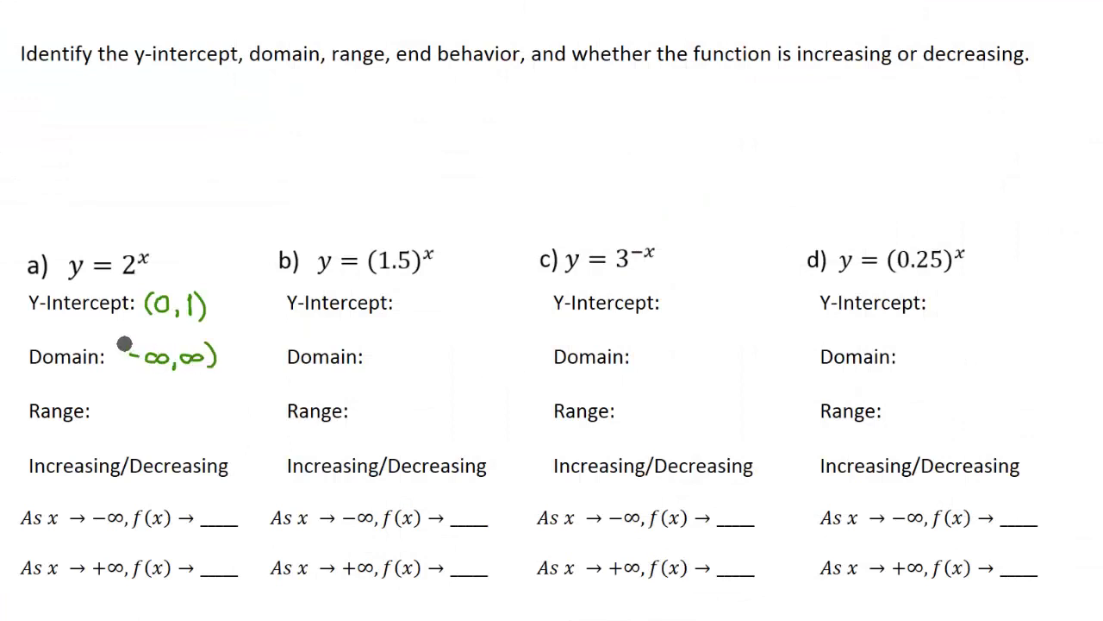
pyautogui.moveTo(126, 343); pyautogui.dragTo(125, 369)
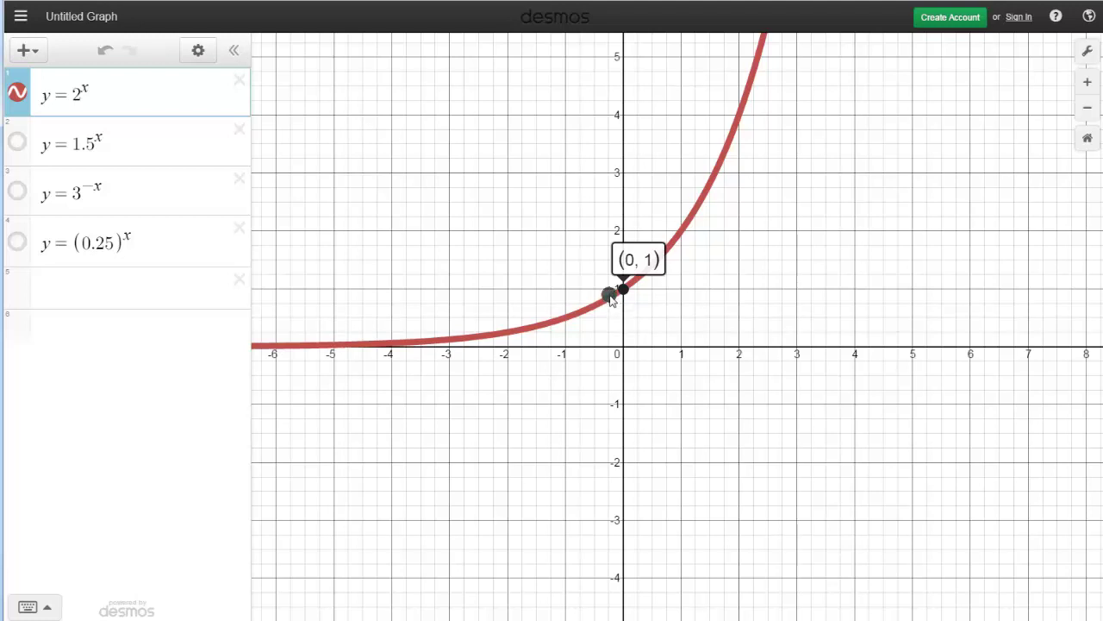
# Trace the y = 2^x curve towards both ends and write (0, ∞) as part a's range.
pyautogui.moveTo(610, 296); pyautogui.dragTo(587, 310)
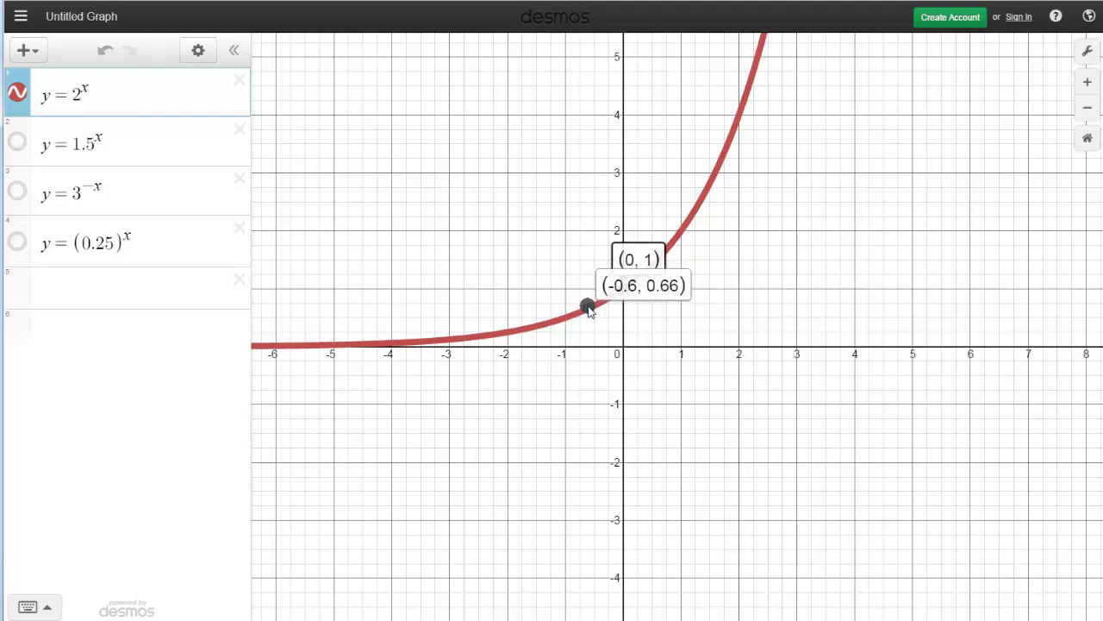
pyautogui.moveTo(588, 311)
pyautogui.mouseDown()
pyautogui.moveTo(423, 356)
pyautogui.moveTo(316, 359)
pyautogui.mouseUp()
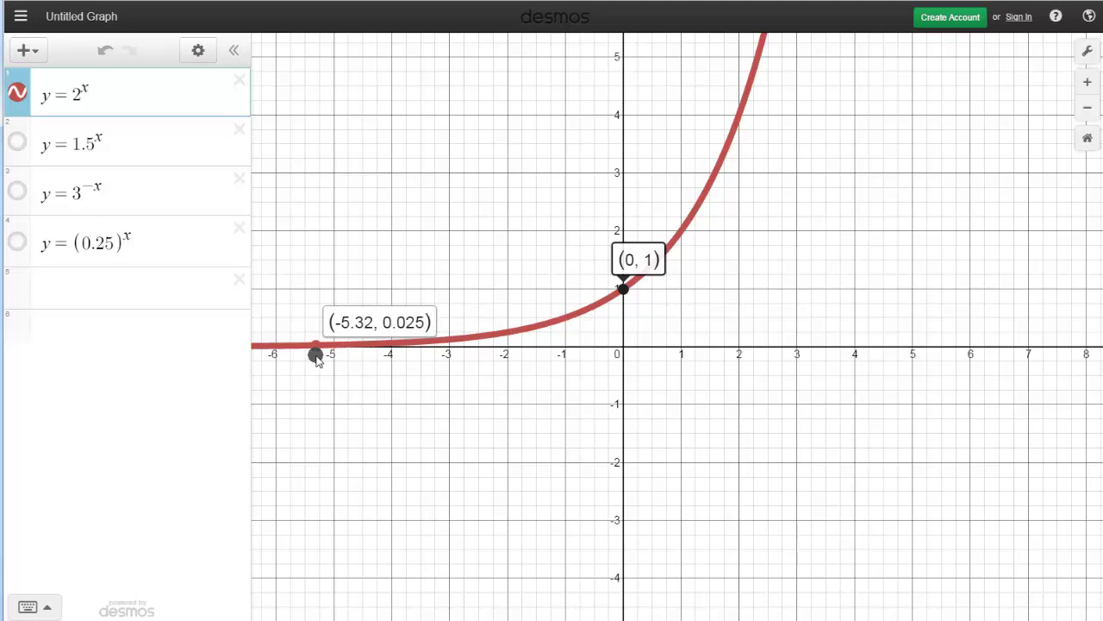
pyautogui.moveTo(316, 358); pyautogui.dragTo(313, 361)
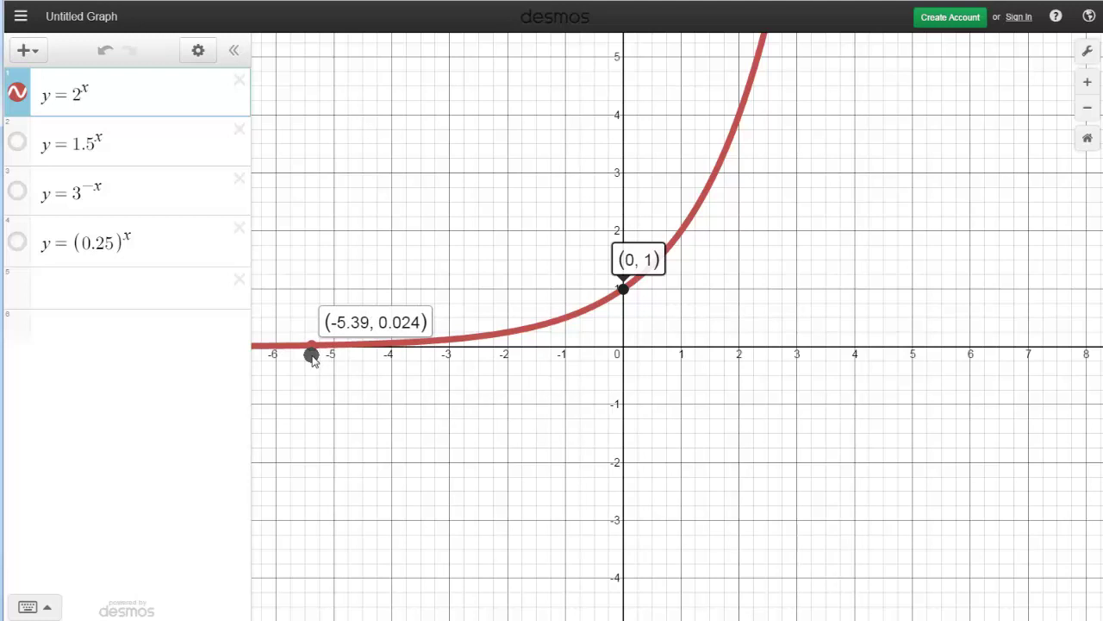
pyautogui.moveTo(315, 360)
pyautogui.mouseDown()
pyautogui.moveTo(485, 336)
pyautogui.moveTo(608, 298)
pyautogui.moveTo(707, 231)
pyautogui.moveTo(755, 117)
pyautogui.mouseUp()
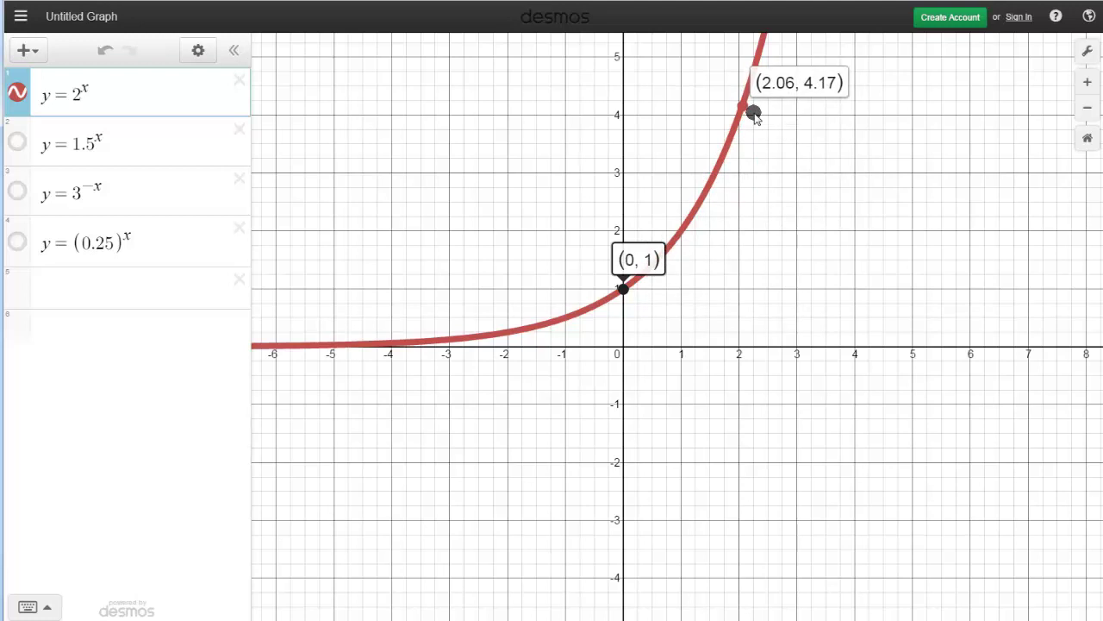
pyautogui.moveTo(754, 116); pyautogui.dragTo(768, 76)
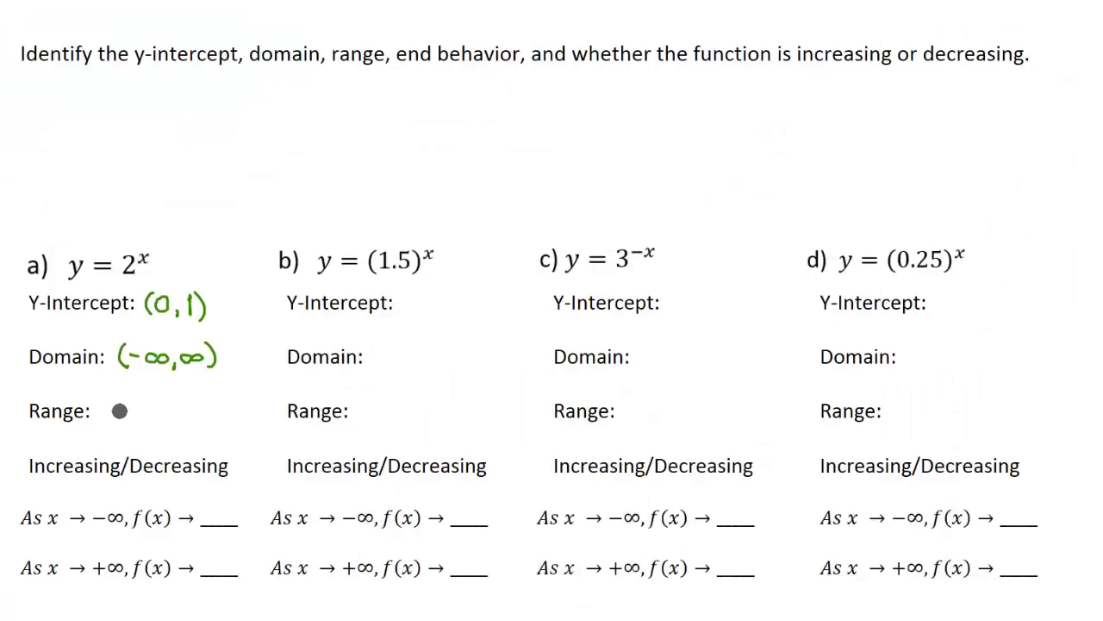
pyautogui.moveTo(123, 404)
pyautogui.mouseDown()
pyautogui.moveTo(112, 413)
pyautogui.moveTo(122, 403)
pyautogui.moveTo(180, 422)
pyautogui.mouseUp()
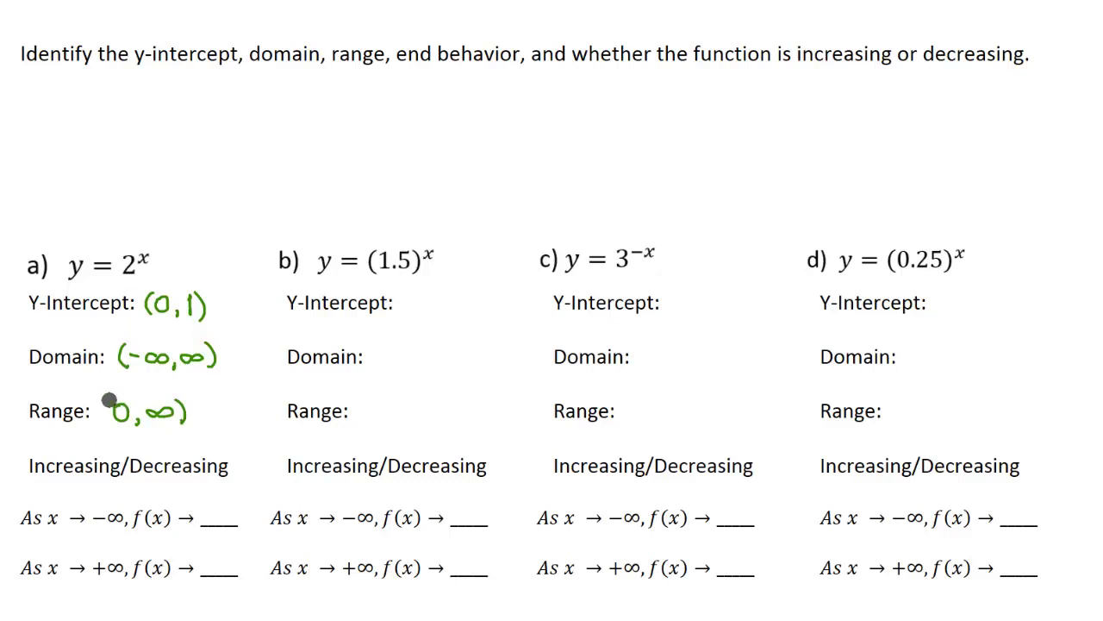
pyautogui.moveTo(109, 400); pyautogui.dragTo(110, 425)
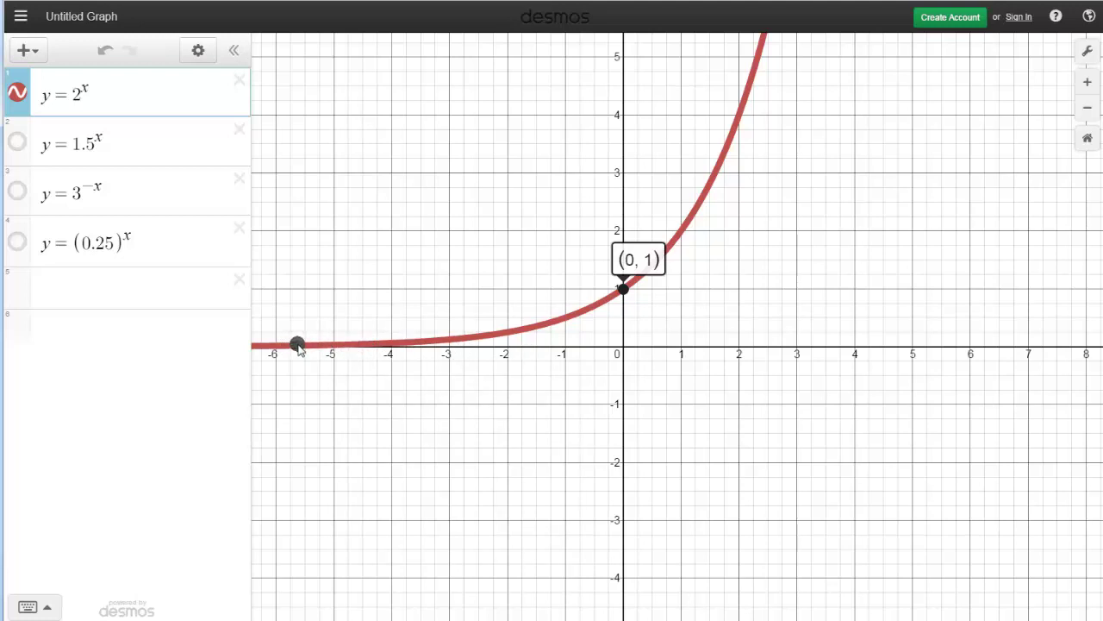
# Circle Increasing for part a and fill in its end behavior: 0 as x → -∞ and ∞ as x → +∞.
pyautogui.moveTo(297, 346)
pyautogui.mouseDown()
pyautogui.moveTo(469, 339)
pyautogui.moveTo(580, 311)
pyautogui.moveTo(651, 265)
pyautogui.moveTo(727, 159)
pyautogui.mouseUp()
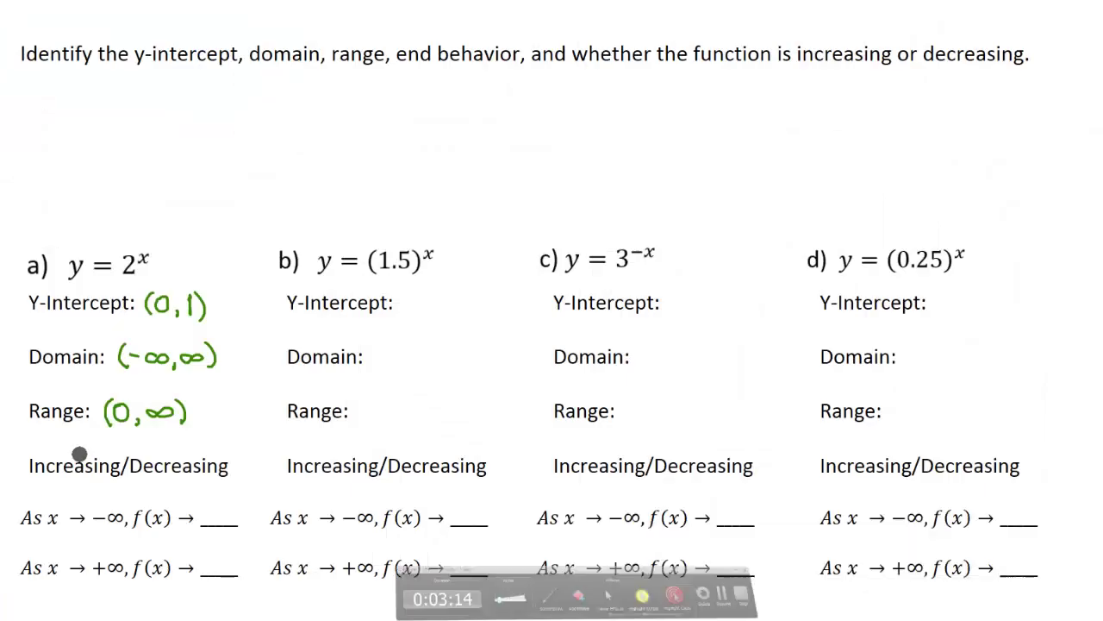
pyautogui.moveTo(75, 457)
pyautogui.mouseDown()
pyautogui.moveTo(108, 448)
pyautogui.moveTo(132, 466)
pyautogui.moveTo(97, 482)
pyautogui.moveTo(49, 481)
pyautogui.moveTo(22, 459)
pyautogui.moveTo(78, 450)
pyautogui.mouseUp()
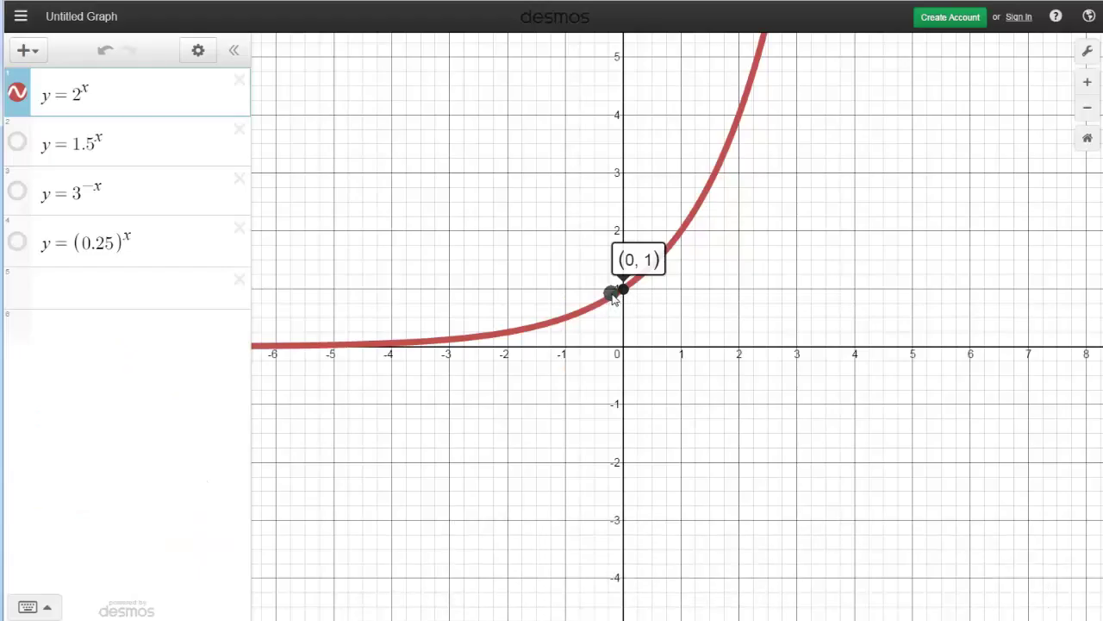
pyautogui.moveTo(613, 296)
pyautogui.mouseDown()
pyautogui.moveTo(480, 338)
pyautogui.moveTo(396, 347)
pyautogui.moveTo(577, 315)
pyautogui.mouseUp()
pyautogui.moveTo(630, 283)
pyautogui.mouseDown()
pyautogui.moveTo(648, 261)
pyautogui.moveTo(736, 221)
pyautogui.moveTo(765, 174)
pyautogui.mouseUp()
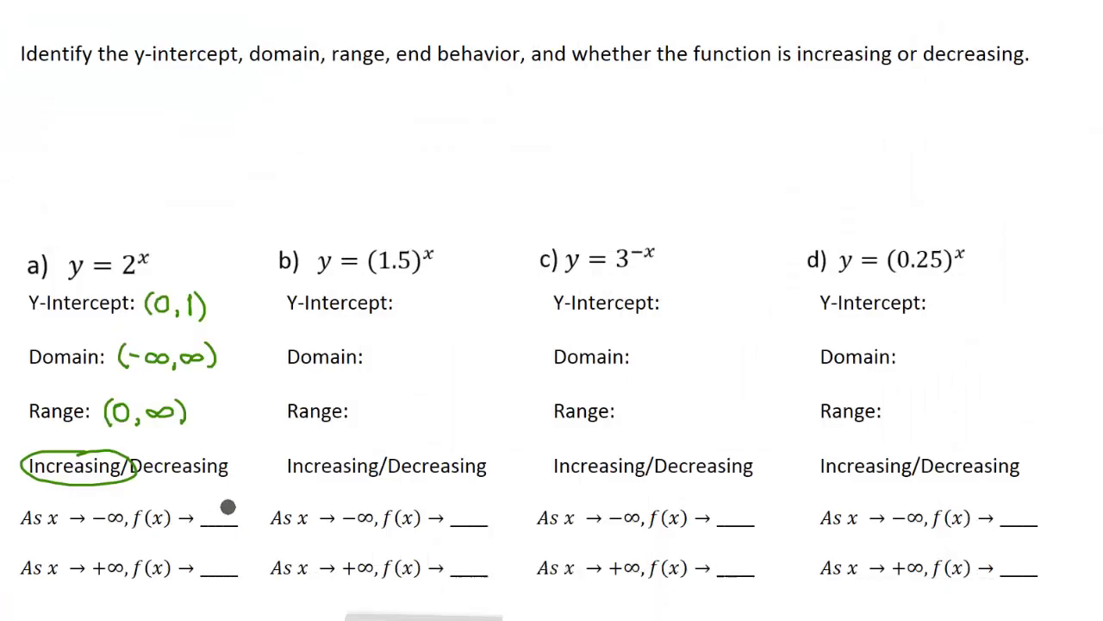
pyautogui.moveTo(219, 502); pyautogui.dragTo(220, 505)
pyautogui.moveTo(212, 560)
pyautogui.mouseDown()
pyautogui.moveTo(225, 559)
pyautogui.moveTo(216, 564)
pyautogui.mouseUp()
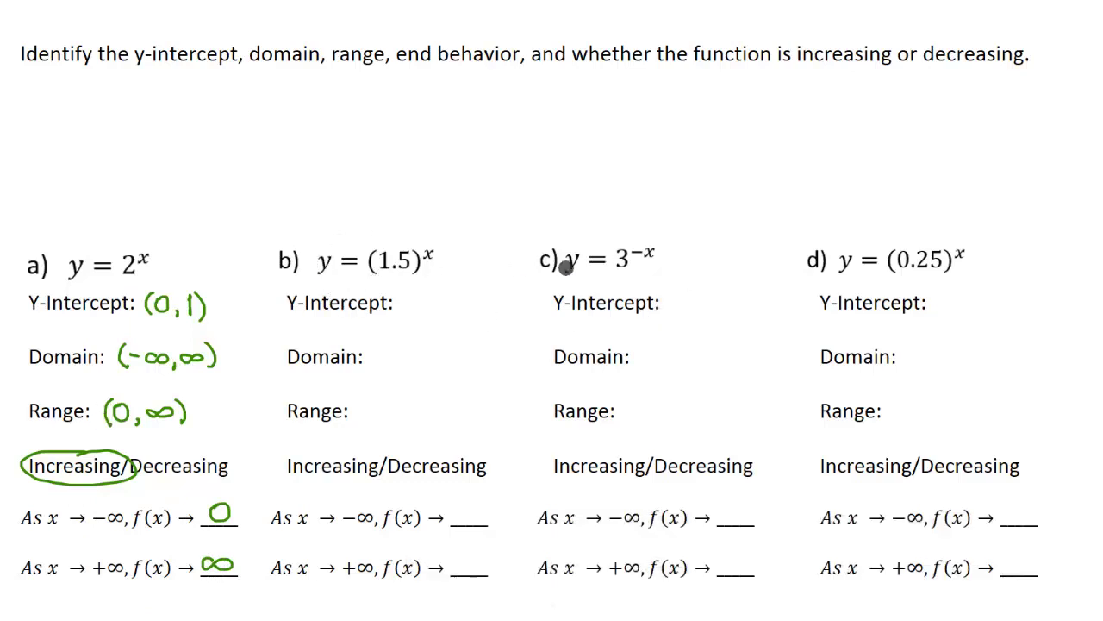
# Switch back to Desmos, show the graph of y = 1.5^x, and trace along its curve.
pyautogui.hotkey('alt', 'Tab')
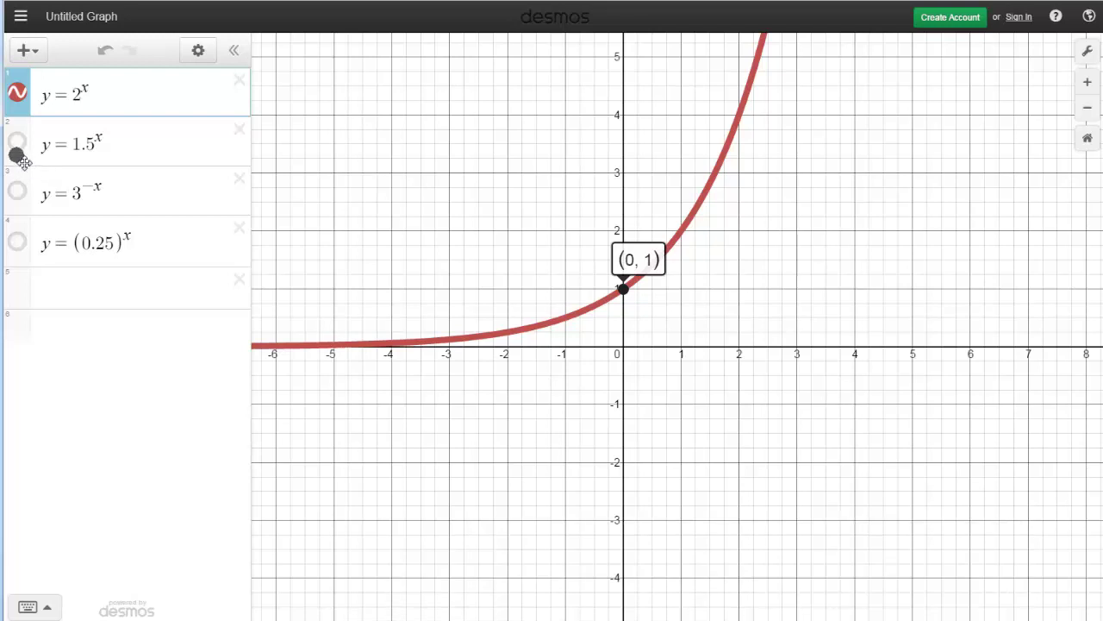
pyautogui.click(19, 145)
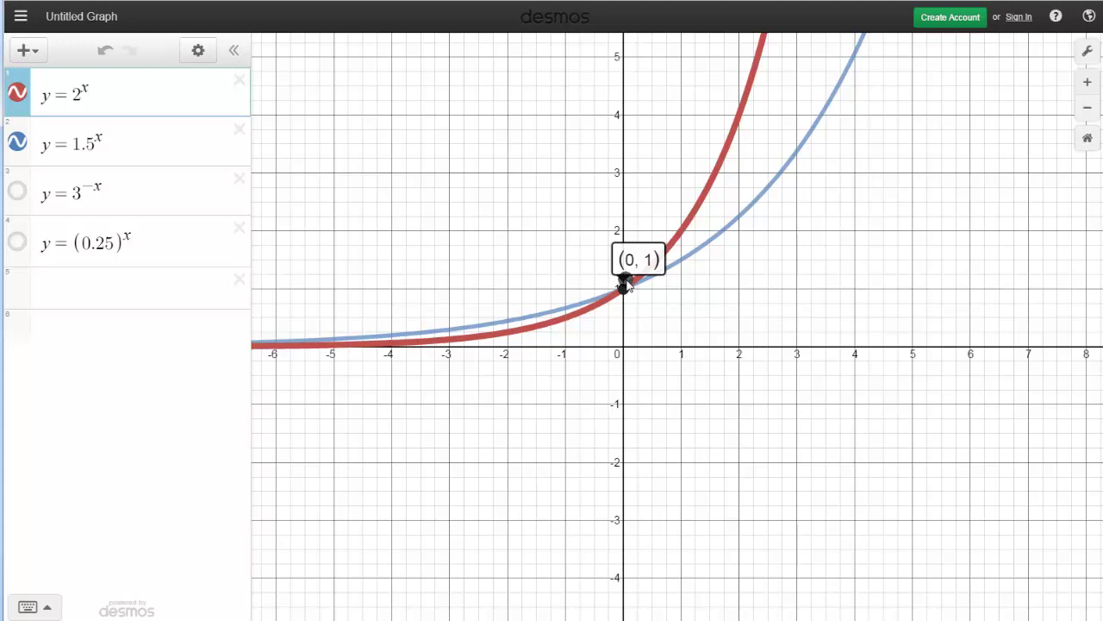
pyautogui.moveTo(697, 247)
pyautogui.mouseDown()
pyautogui.moveTo(550, 302)
pyautogui.moveTo(337, 345)
pyautogui.moveTo(637, 288)
pyautogui.moveTo(803, 239)
pyautogui.mouseUp()
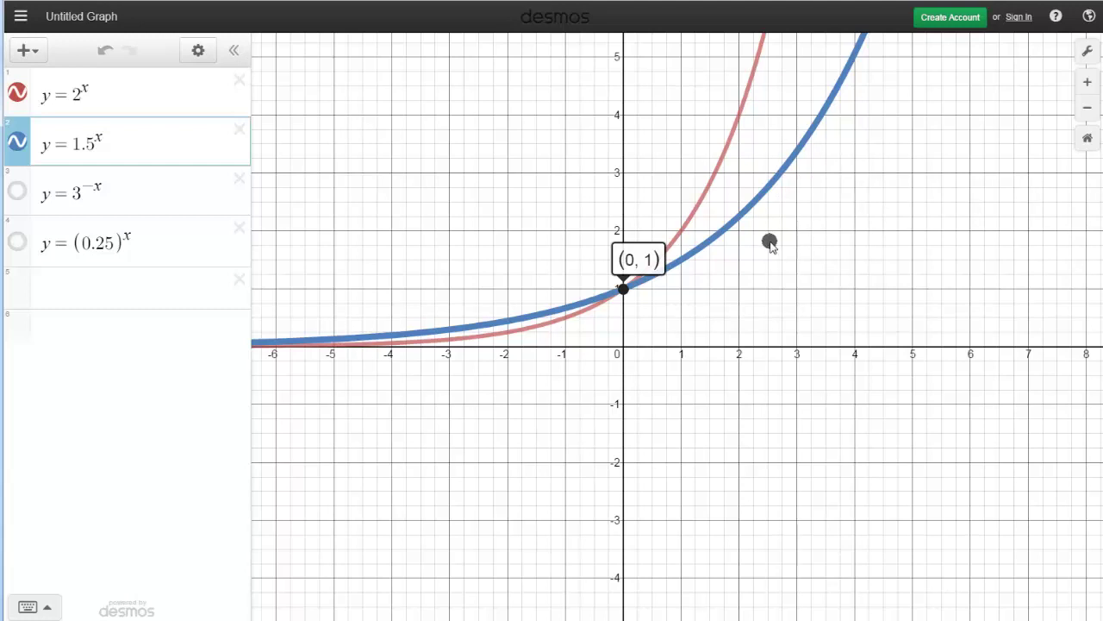
pyautogui.click(674, 261)
pyautogui.moveTo(674, 262)
pyautogui.mouseDown()
pyautogui.moveTo(590, 300)
pyautogui.moveTo(331, 352)
pyautogui.moveTo(596, 305)
pyautogui.moveTo(642, 286)
pyautogui.moveTo(763, 219)
pyautogui.moveTo(806, 152)
pyautogui.mouseUp()
# Show the graph of y = 3^-x and trace its curve in both directions.
pyautogui.click(17, 197)
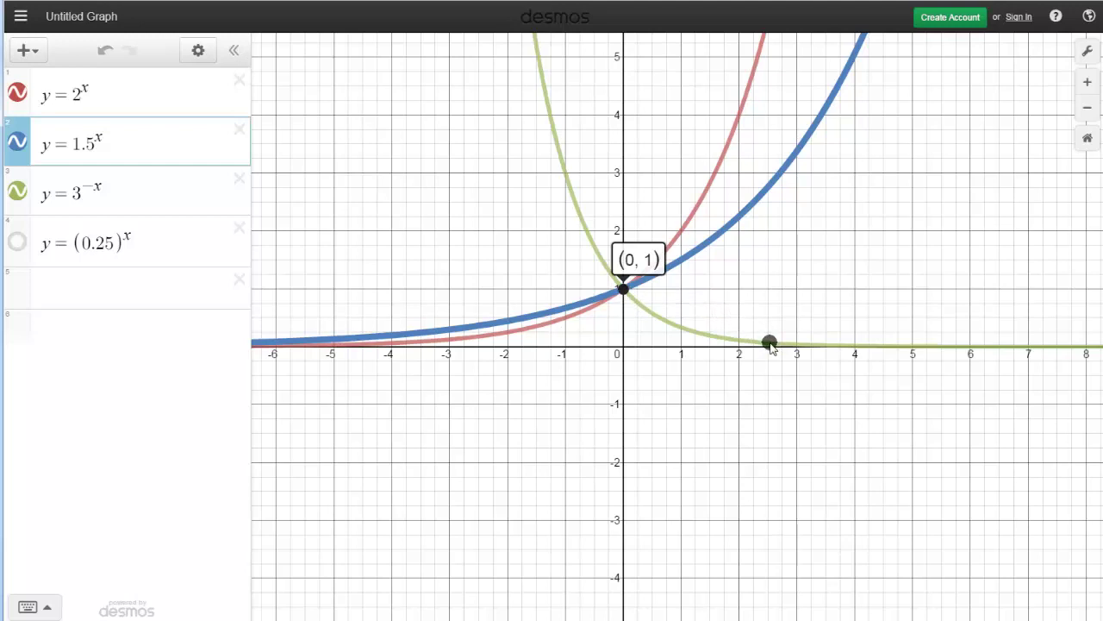
pyautogui.moveTo(771, 345)
pyautogui.mouseDown()
pyautogui.moveTo(722, 342)
pyautogui.moveTo(620, 285)
pyautogui.moveTo(515, 100)
pyautogui.moveTo(542, 83)
pyautogui.mouseUp()
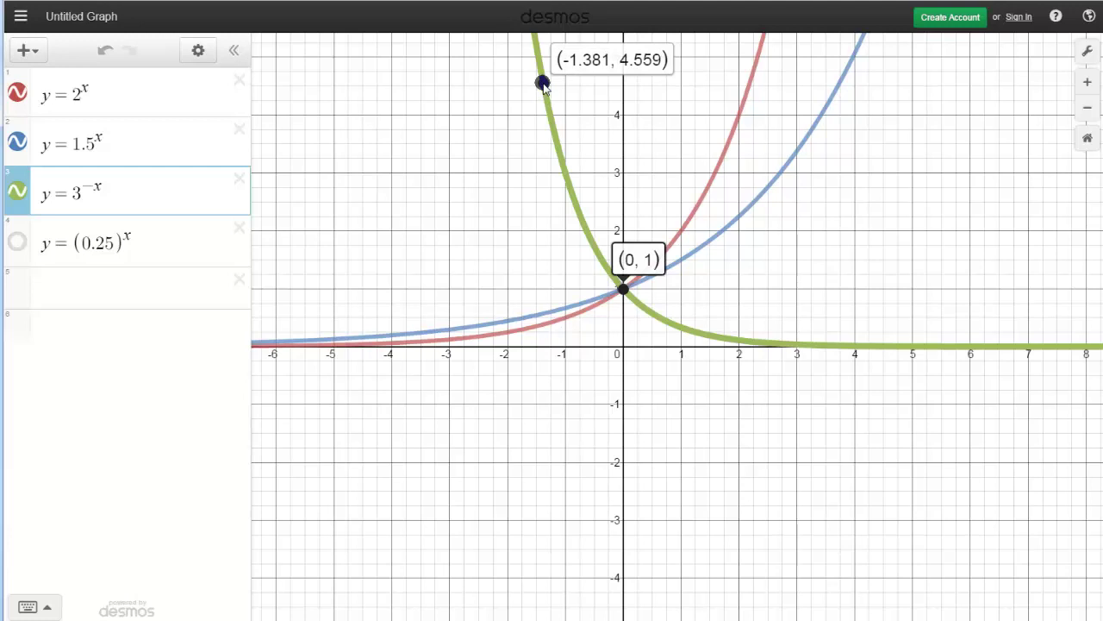
pyautogui.moveTo(542, 82)
pyautogui.mouseDown()
pyautogui.moveTo(534, 69)
pyautogui.moveTo(543, 165)
pyautogui.moveTo(697, 316)
pyautogui.moveTo(872, 360)
pyautogui.moveTo(943, 360)
pyautogui.mouseUp()
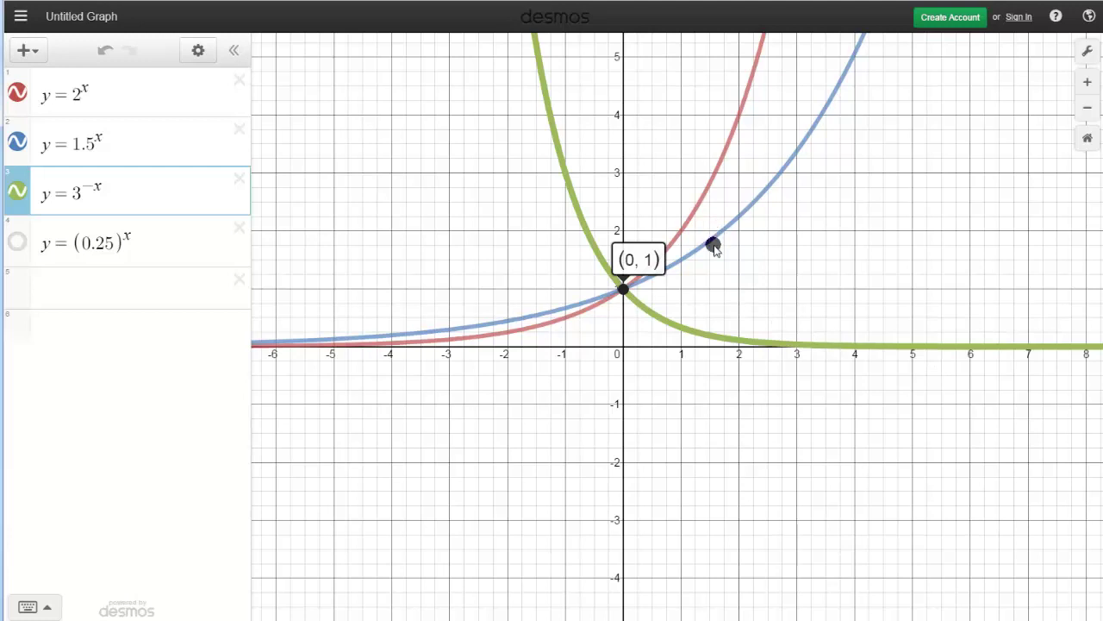
pyautogui.moveTo(657, 317); pyautogui.dragTo(742, 345)
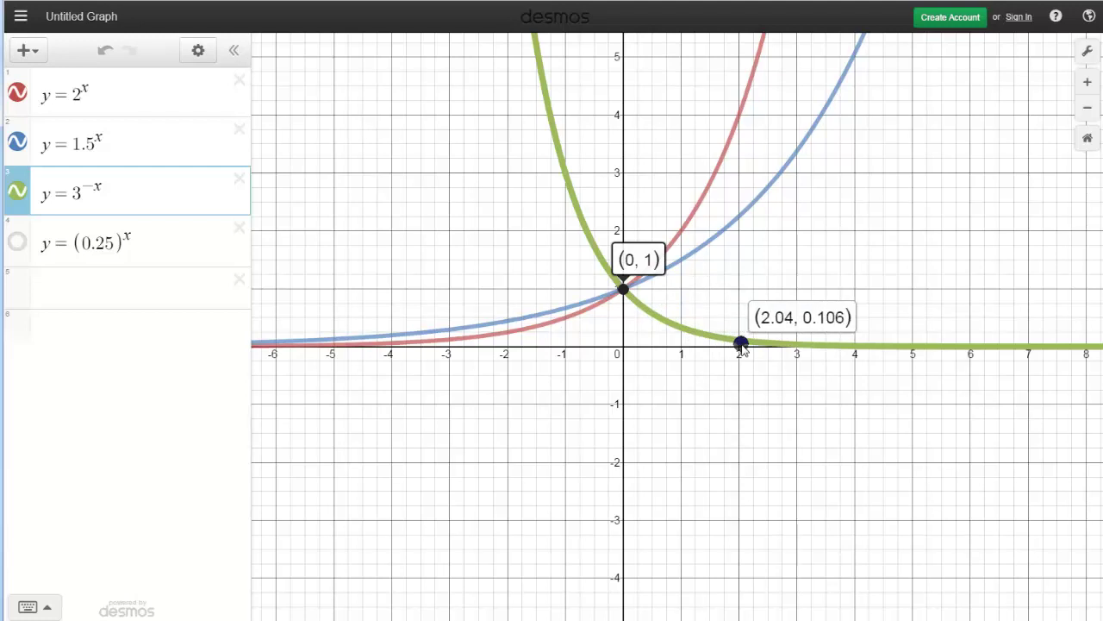
pyautogui.moveTo(751, 348); pyautogui.dragTo(830, 345)
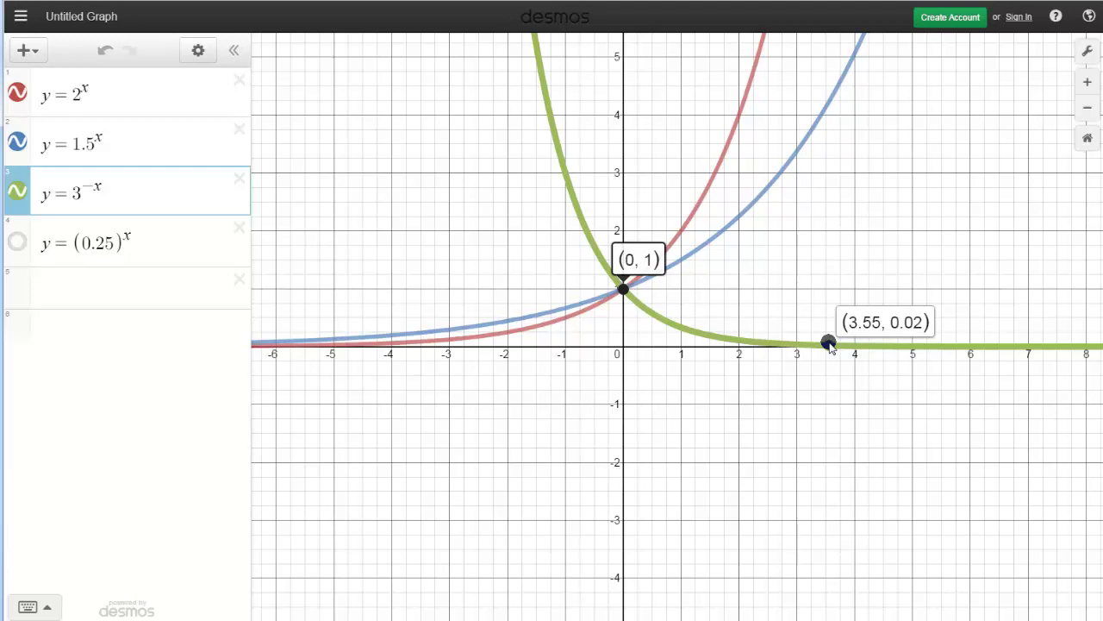
pyautogui.moveTo(823, 344)
pyautogui.mouseDown()
pyautogui.moveTo(694, 328)
pyautogui.moveTo(629, 277)
pyautogui.moveTo(549, 145)
pyautogui.mouseUp()
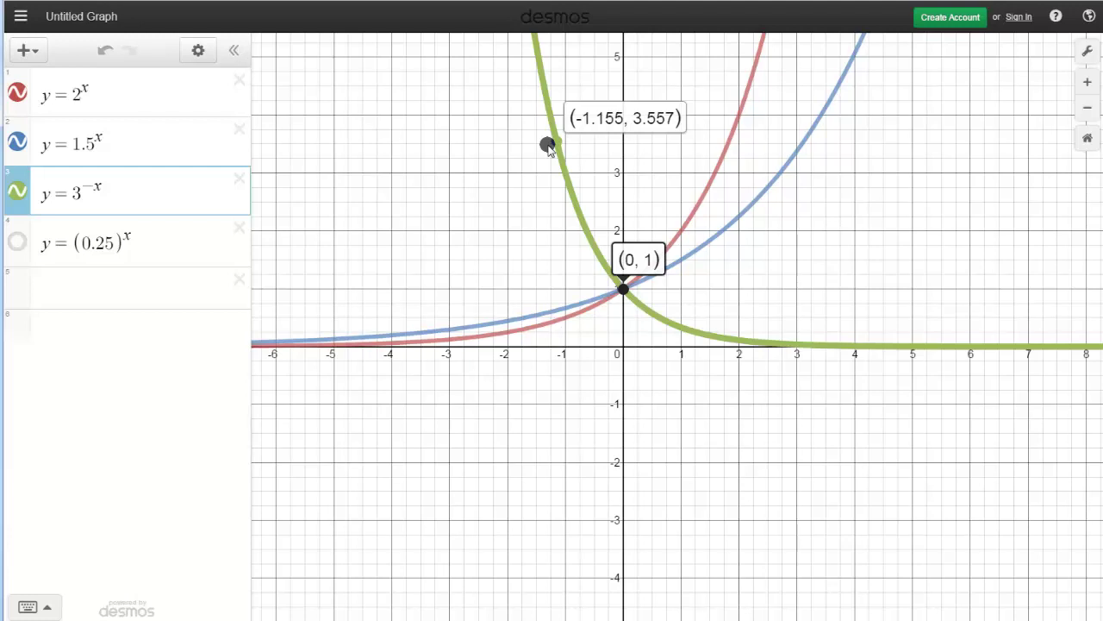
pyautogui.moveTo(549, 145); pyautogui.dragTo(550, 146)
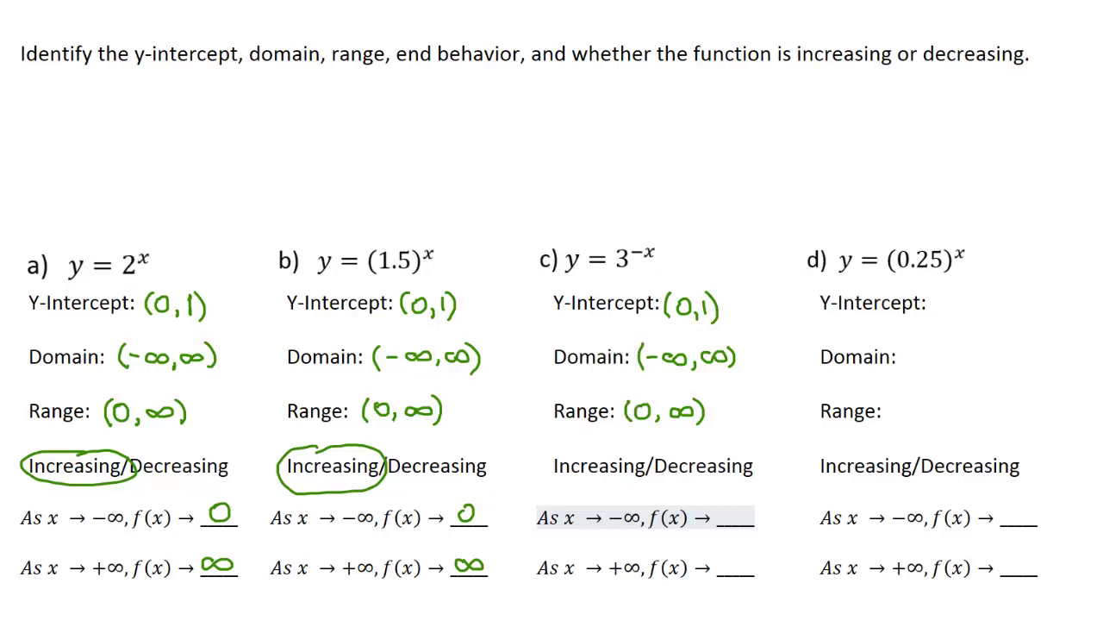
# Retrace the y = 3^-x curve, circle Decreasing for part c on the worksheet, and undo that stroke.
pyautogui.click(89, 567)
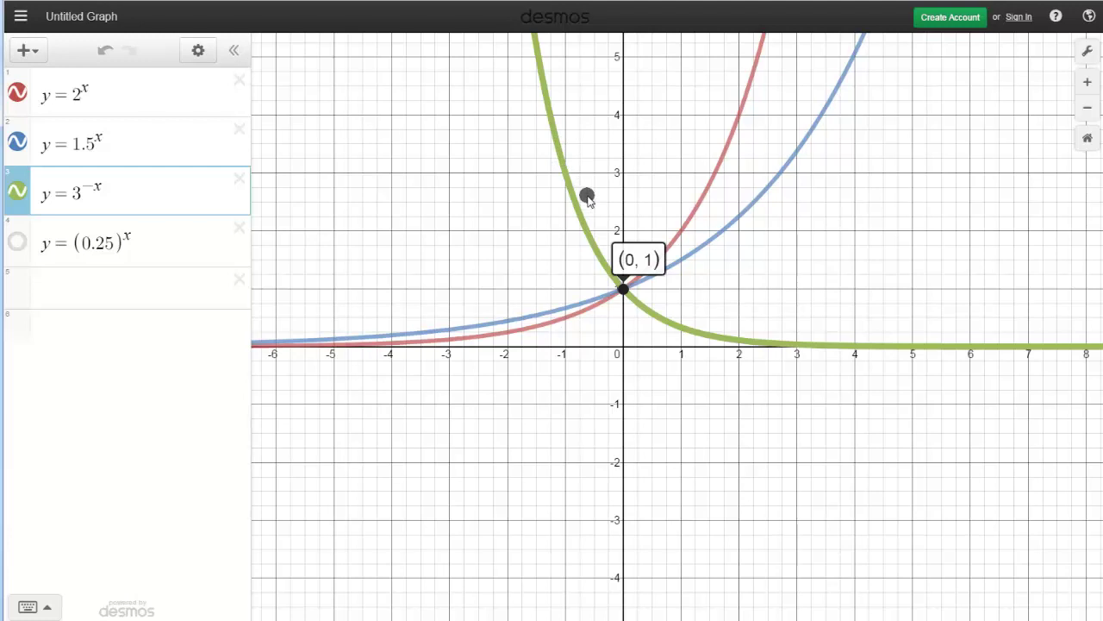
pyautogui.click(564, 173)
pyautogui.moveTo(564, 173)
pyautogui.mouseDown()
pyautogui.moveTo(631, 296)
pyautogui.moveTo(661, 317)
pyautogui.moveTo(835, 354)
pyautogui.mouseUp()
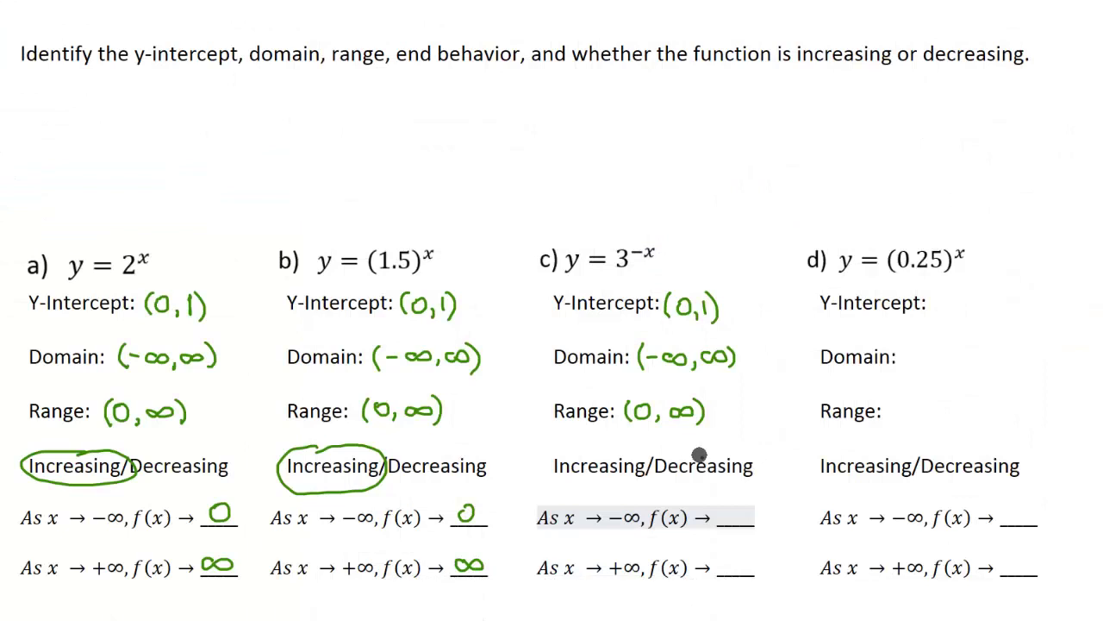
pyautogui.moveTo(694, 454)
pyautogui.mouseDown()
pyautogui.moveTo(744, 448)
pyautogui.moveTo(756, 459)
pyautogui.moveTo(732, 449)
pyautogui.moveTo(763, 464)
pyautogui.moveTo(736, 487)
pyautogui.moveTo(653, 481)
pyautogui.moveTo(641, 463)
pyautogui.moveTo(657, 448)
pyautogui.moveTo(717, 449)
pyautogui.mouseUp()
pyautogui.hotkey('ctrl', 'z')
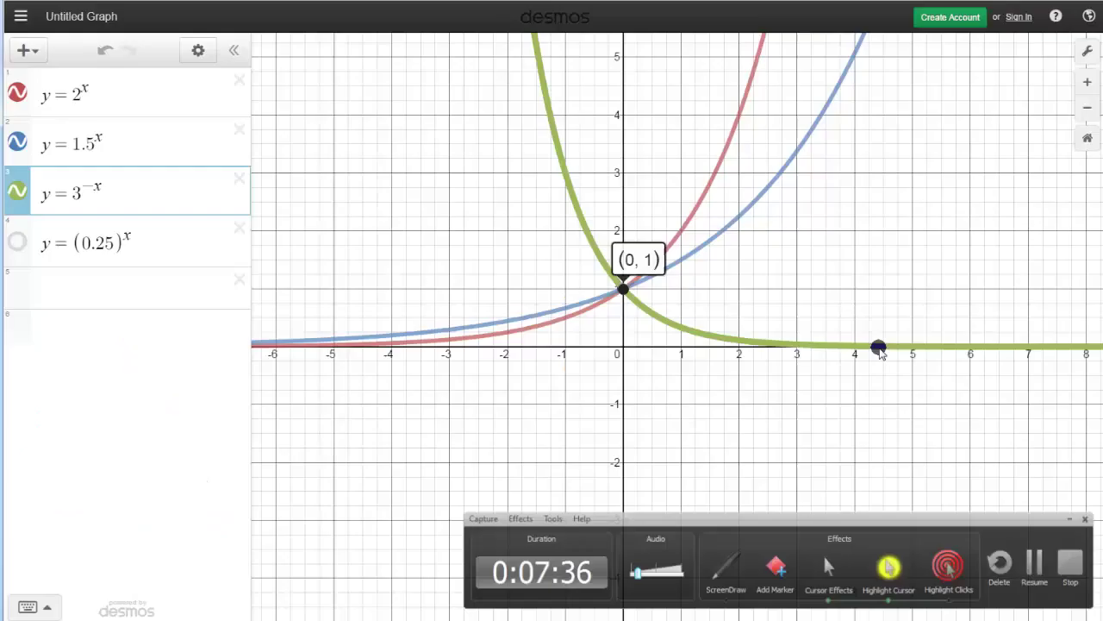
# Trace the y = 3^-x curve toward both ends to examine its end behavior, and switch back to the worksheet.
pyautogui.moveTo(882, 347)
pyautogui.mouseDown()
pyautogui.moveTo(799, 351)
pyautogui.moveTo(699, 335)
pyautogui.moveTo(603, 266)
pyautogui.moveTo(589, 241)
pyautogui.mouseUp()
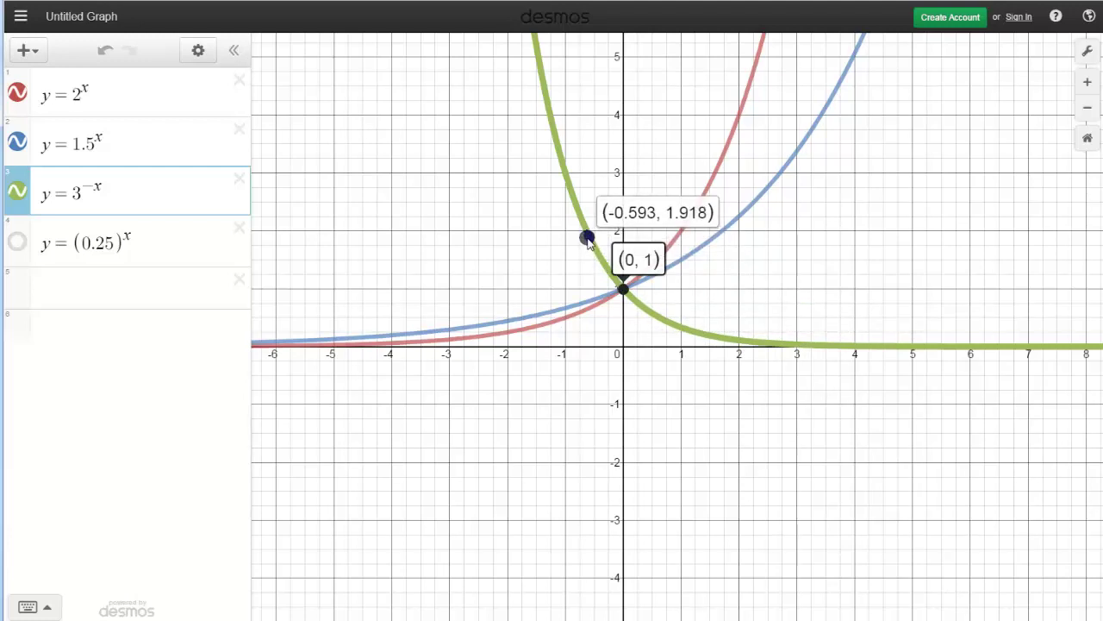
pyautogui.moveTo(586, 240); pyautogui.dragTo(542, 118)
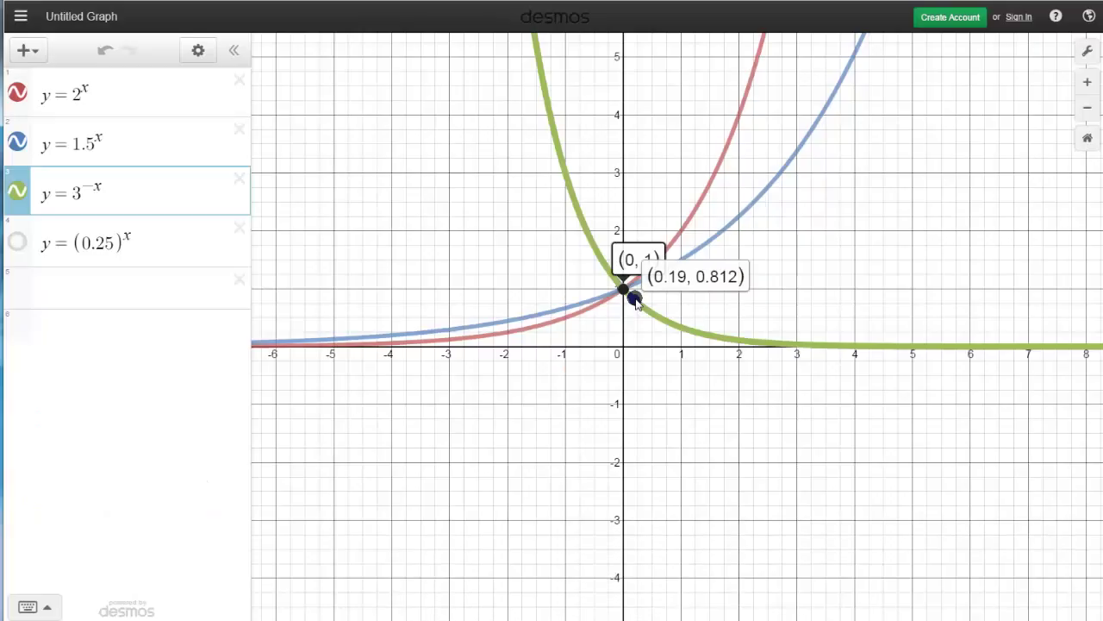
pyautogui.moveTo(635, 290)
pyautogui.mouseDown()
pyautogui.moveTo(738, 334)
pyautogui.moveTo(855, 349)
pyautogui.mouseUp()
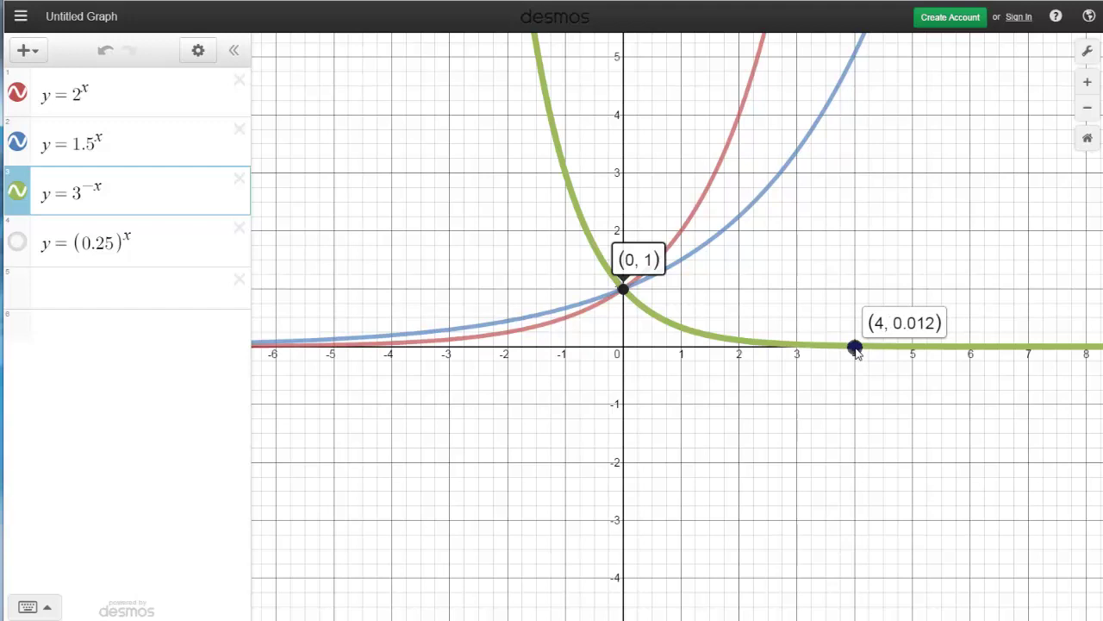
pyautogui.hotkey('alt', 'Tab')
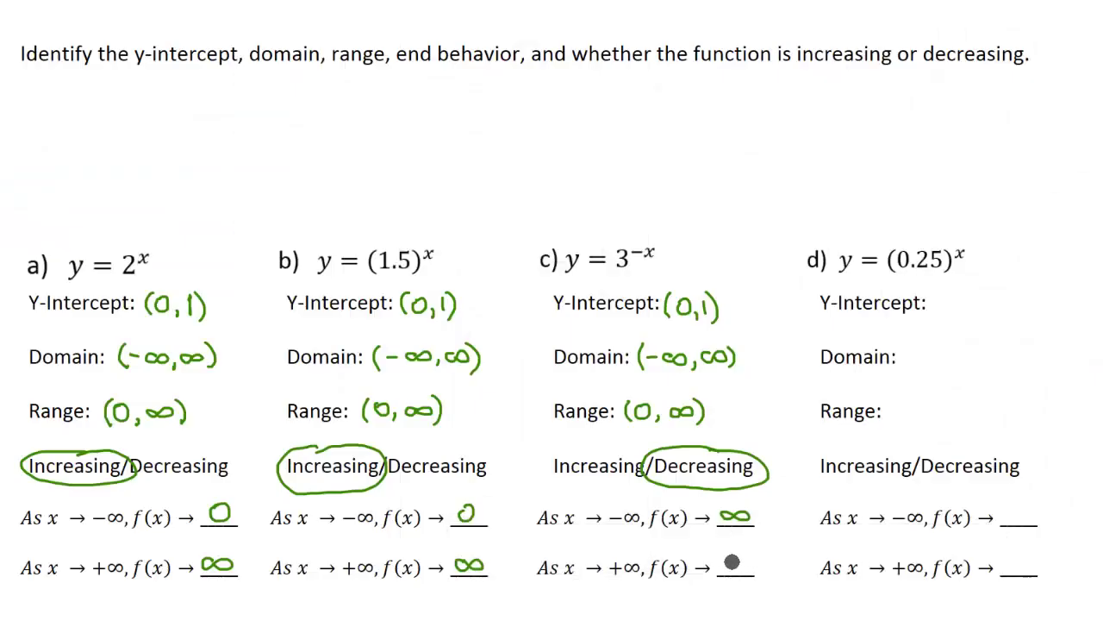
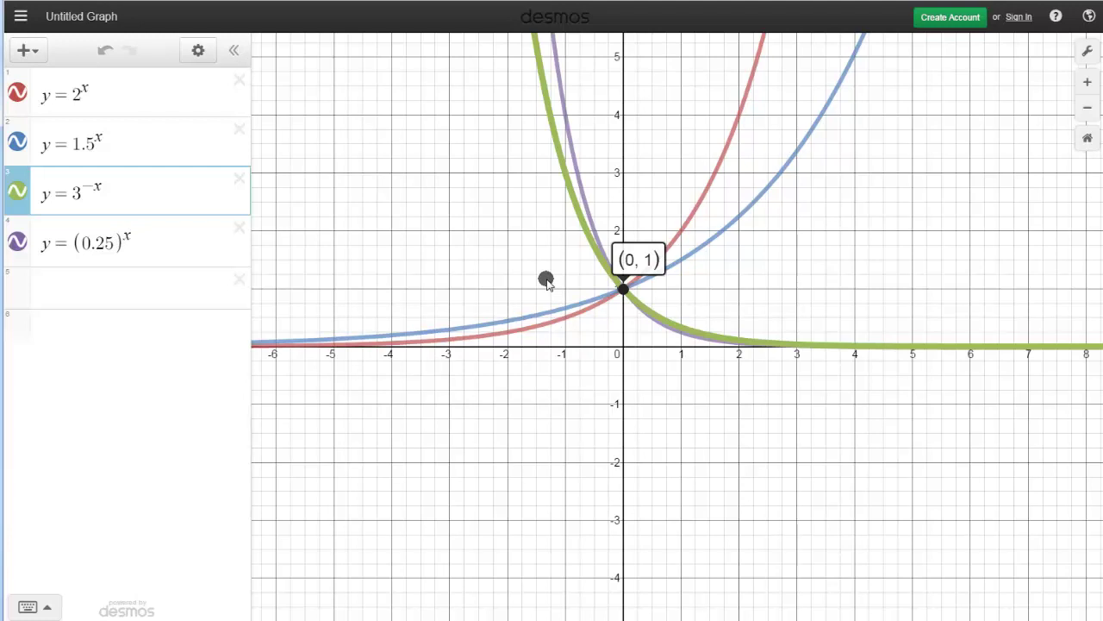
# Trace the y = (0.25)^x curve in both directions in Desmos and circle Decreasing for part d on the worksheet.
pyautogui.click(623, 289)
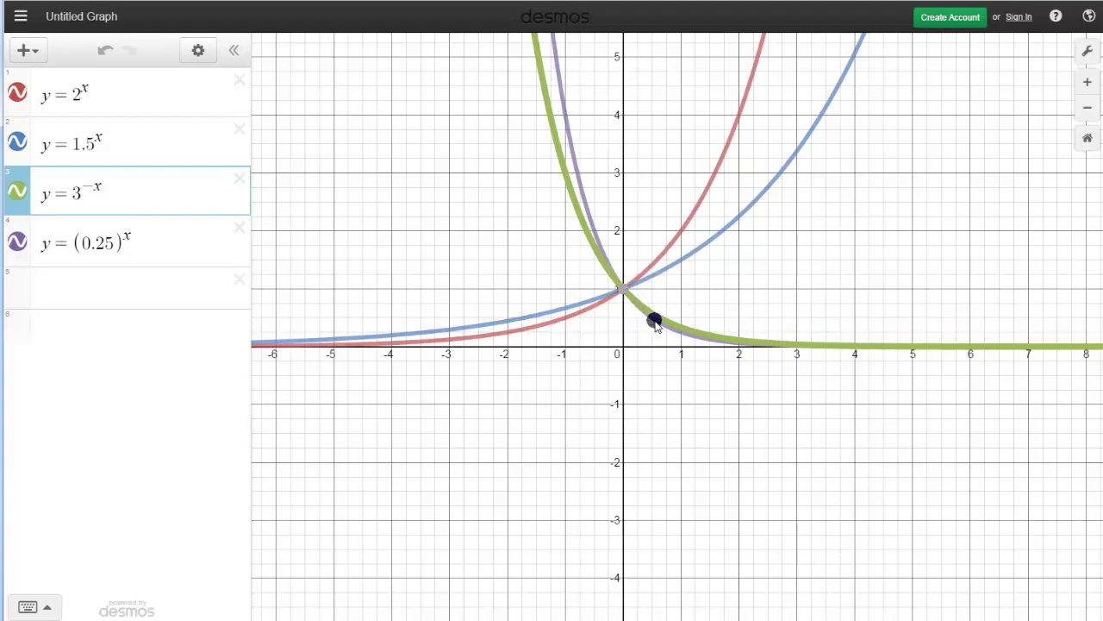
pyautogui.moveTo(653, 317)
pyautogui.mouseDown()
pyautogui.moveTo(630, 306)
pyautogui.moveTo(544, 140)
pyautogui.moveTo(563, 192)
pyautogui.moveTo(647, 287)
pyautogui.moveTo(874, 353)
pyautogui.mouseUp()
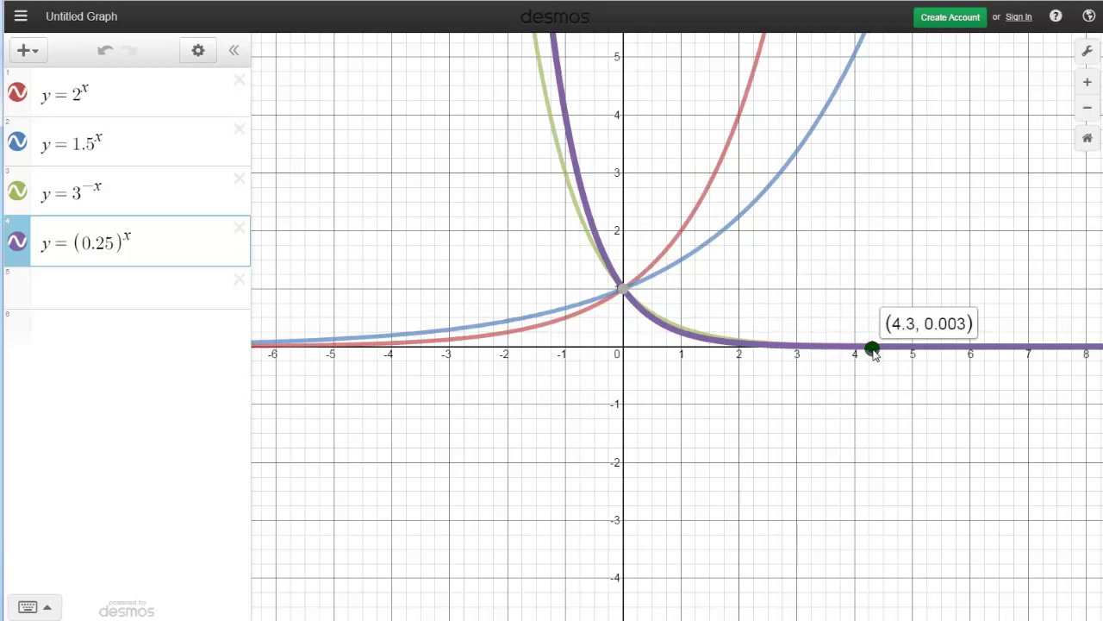
pyautogui.moveTo(873, 354)
pyautogui.mouseDown()
pyautogui.moveTo(790, 349)
pyautogui.moveTo(910, 362)
pyautogui.mouseUp()
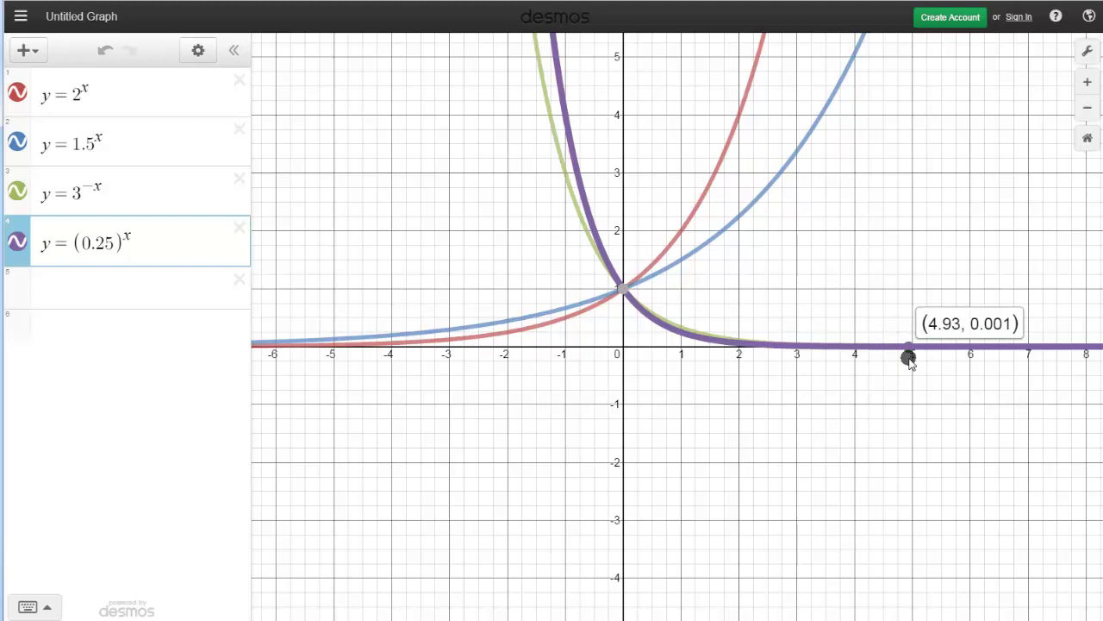
pyautogui.moveTo(910, 362)
pyautogui.mouseDown()
pyautogui.moveTo(744, 354)
pyautogui.moveTo(677, 322)
pyautogui.moveTo(589, 223)
pyautogui.moveTo(564, 107)
pyautogui.mouseUp()
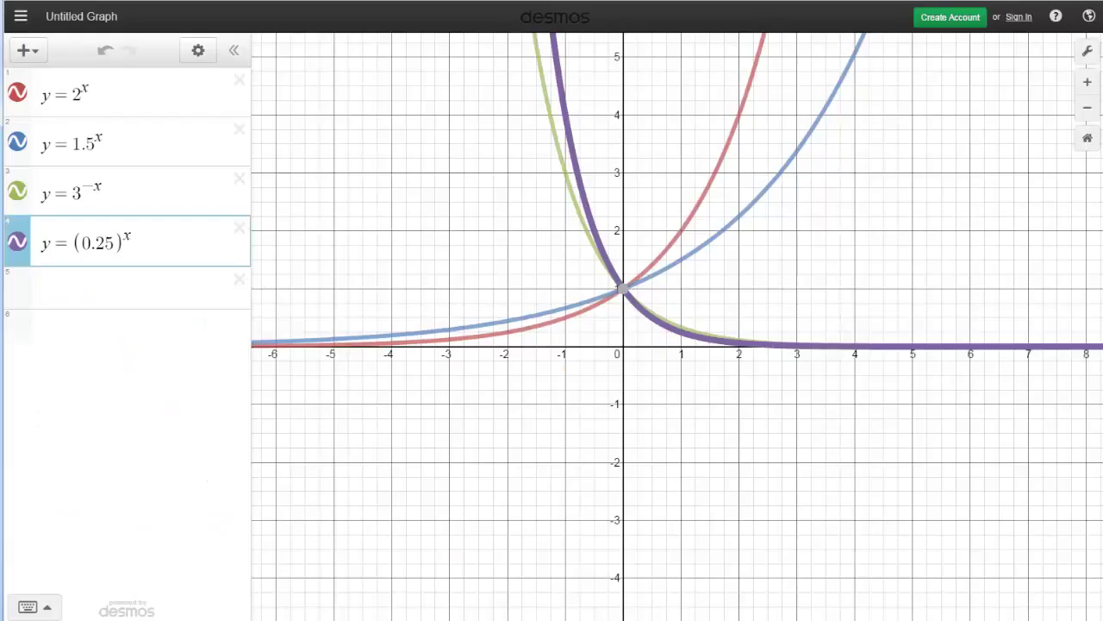
pyautogui.moveTo(576, 169)
pyautogui.mouseDown()
pyautogui.moveTo(636, 289)
pyautogui.moveTo(658, 310)
pyautogui.moveTo(747, 342)
pyautogui.moveTo(761, 362)
pyautogui.mouseUp()
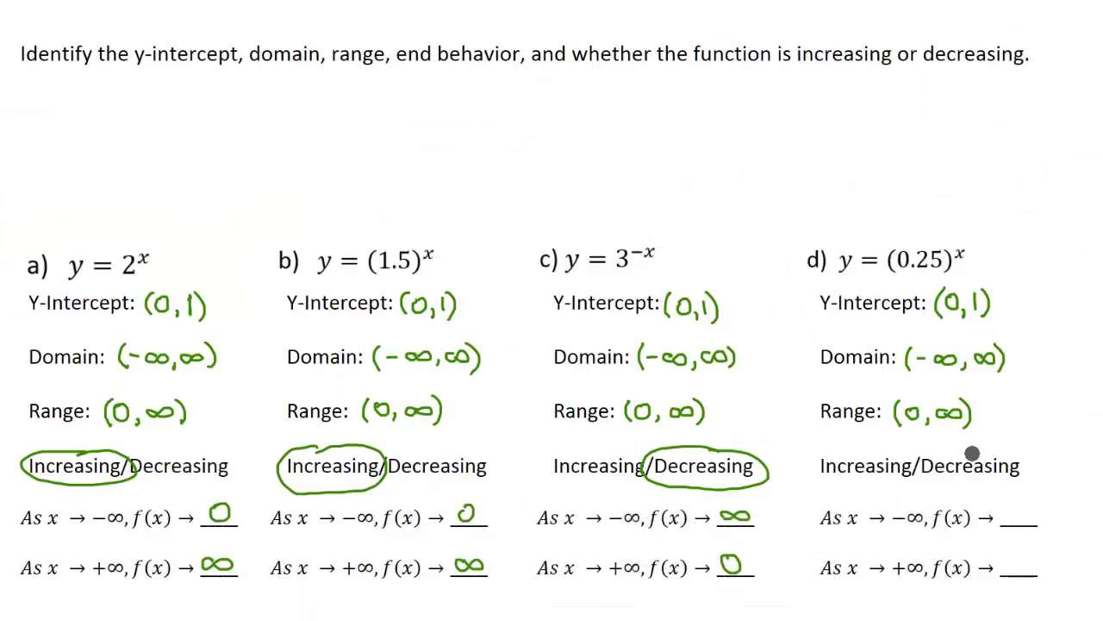
pyautogui.moveTo(969, 450)
pyautogui.mouseDown()
pyautogui.moveTo(1007, 444)
pyautogui.moveTo(1029, 476)
pyautogui.moveTo(986, 488)
pyautogui.moveTo(915, 466)
pyautogui.moveTo(918, 452)
pyautogui.moveTo(991, 436)
pyautogui.mouseUp()
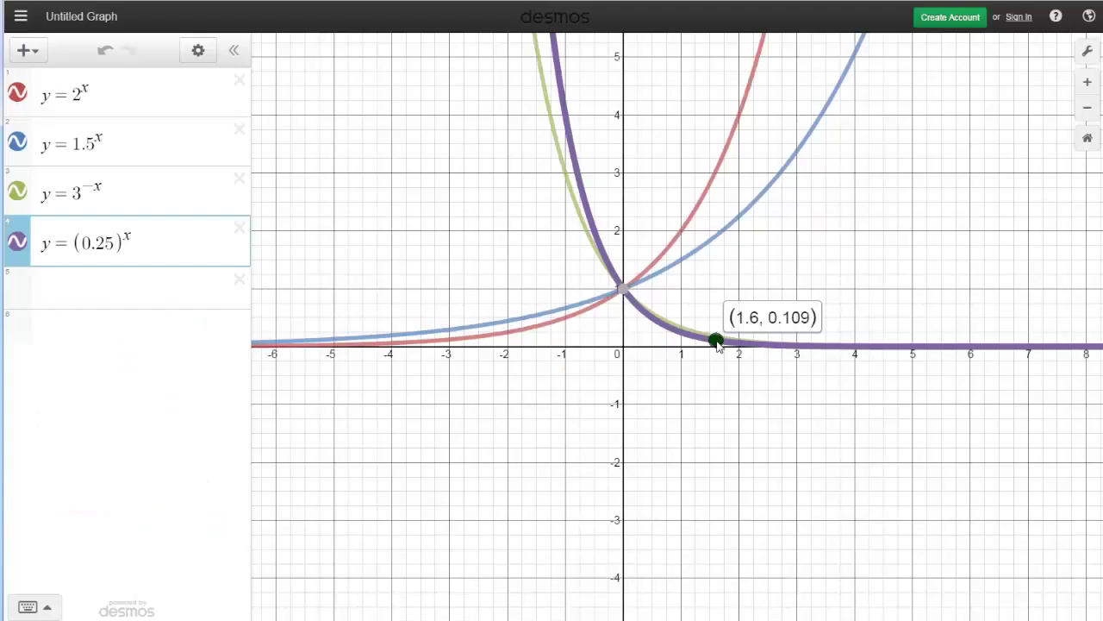
# Retrace the y = (0.25)^x curve and fill in part d's end behavior: ∞ as x → -∞ and 0 as x → +∞.
pyautogui.moveTo(715, 337)
pyautogui.mouseDown()
pyautogui.moveTo(685, 337)
pyautogui.moveTo(640, 307)
pyautogui.moveTo(563, 176)
pyautogui.mouseUp()
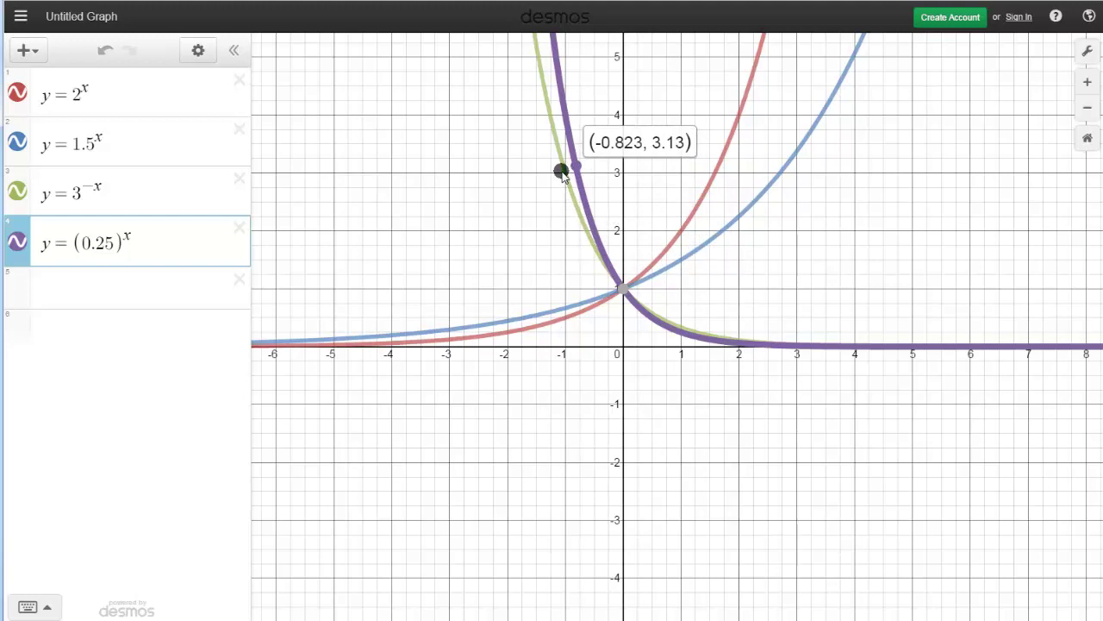
pyautogui.moveTo(564, 173)
pyautogui.mouseDown()
pyautogui.moveTo(667, 293)
pyautogui.moveTo(799, 336)
pyautogui.moveTo(669, 298)
pyautogui.moveTo(611, 263)
pyautogui.moveTo(572, 217)
pyautogui.moveTo(676, 325)
pyautogui.moveTo(731, 334)
pyautogui.moveTo(729, 344)
pyautogui.mouseUp()
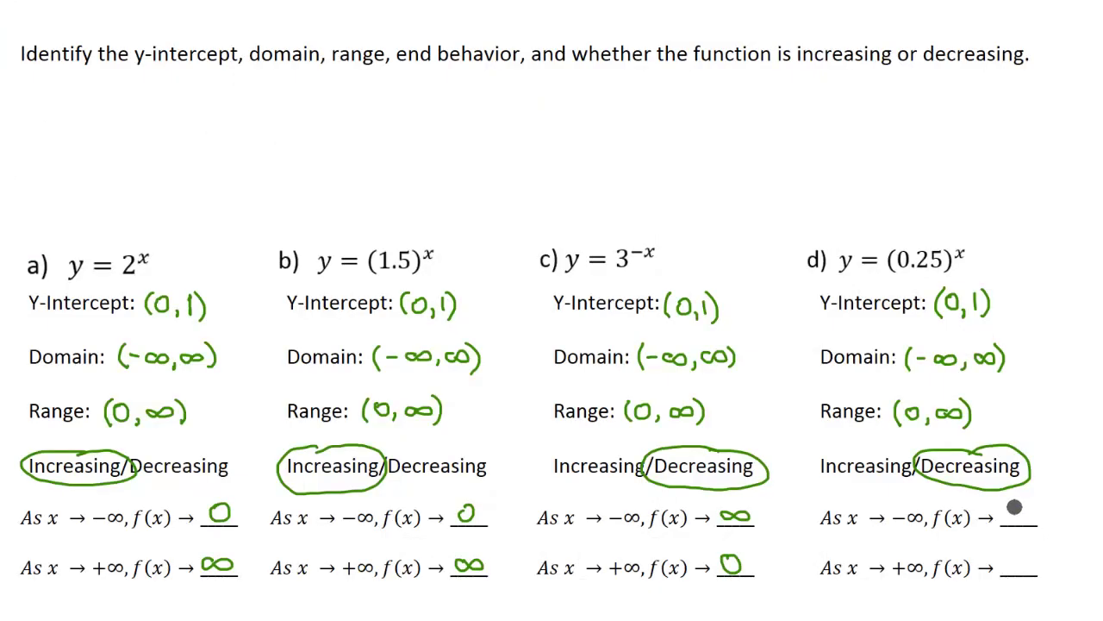
pyautogui.moveTo(1013, 510); pyautogui.dragTo(1034, 513)
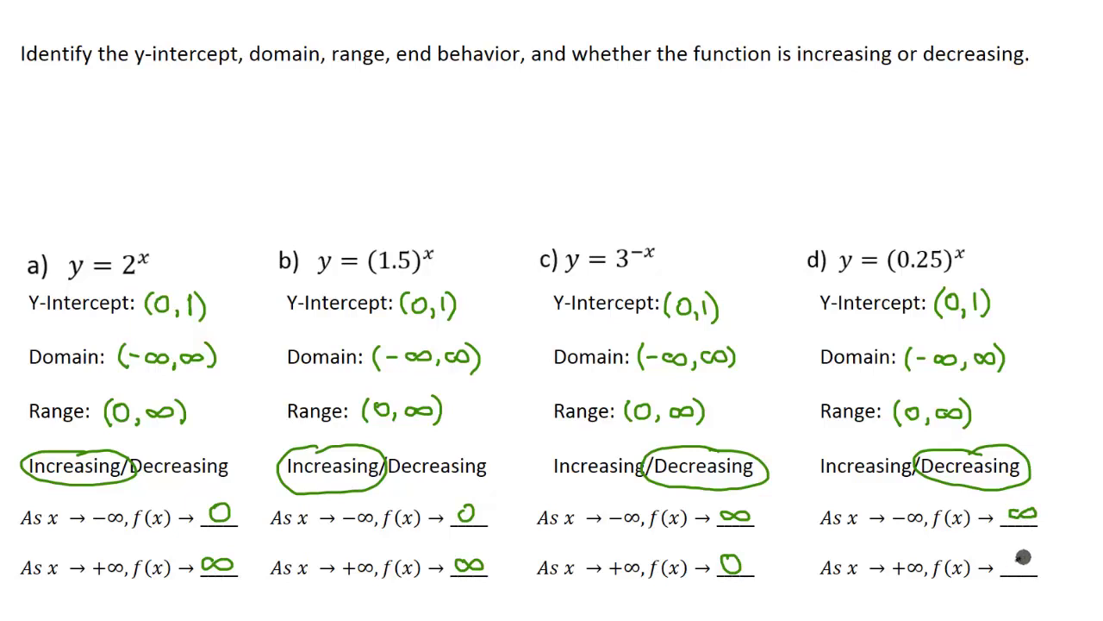
pyautogui.moveTo(1013, 571); pyautogui.dragTo(1014, 558)
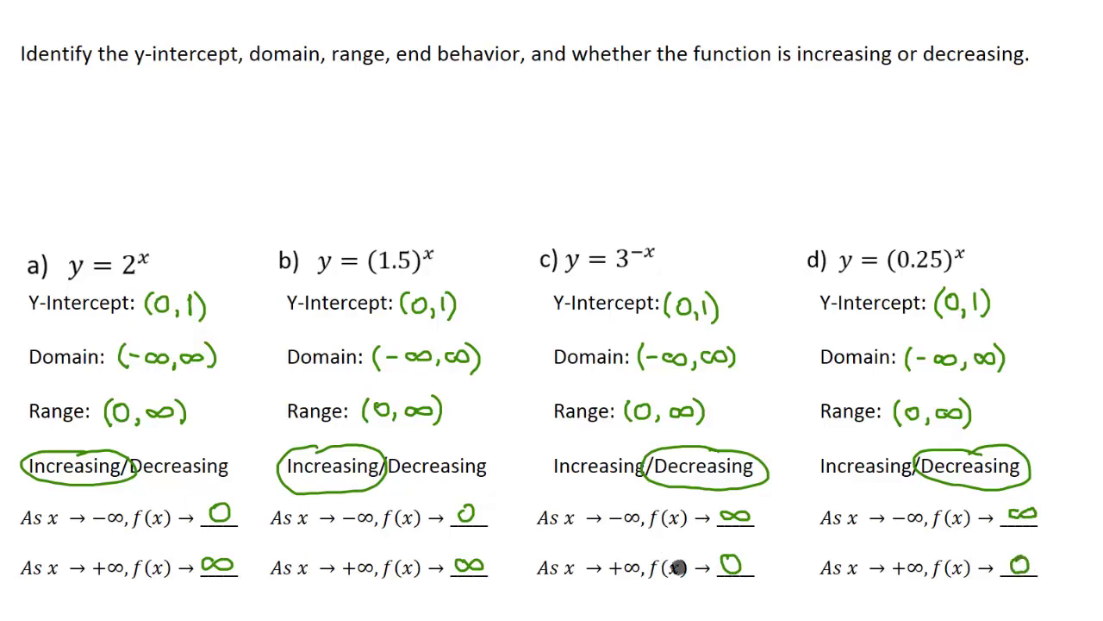